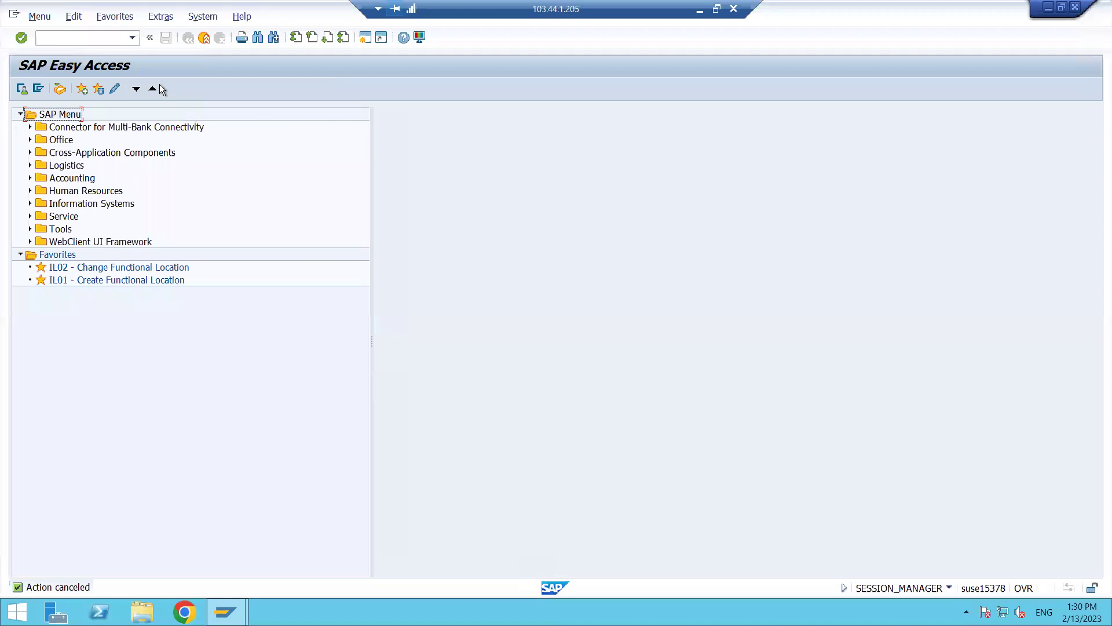
- Start transaction ME11 and pick PINK STAR as supplier from the suppliers of purchasing organization MRP0
{"action": "left_click", "coordinate": [76, 37]}
{"action": "type", "text": "ME11"}
{"action": "key", "text": "Return"}
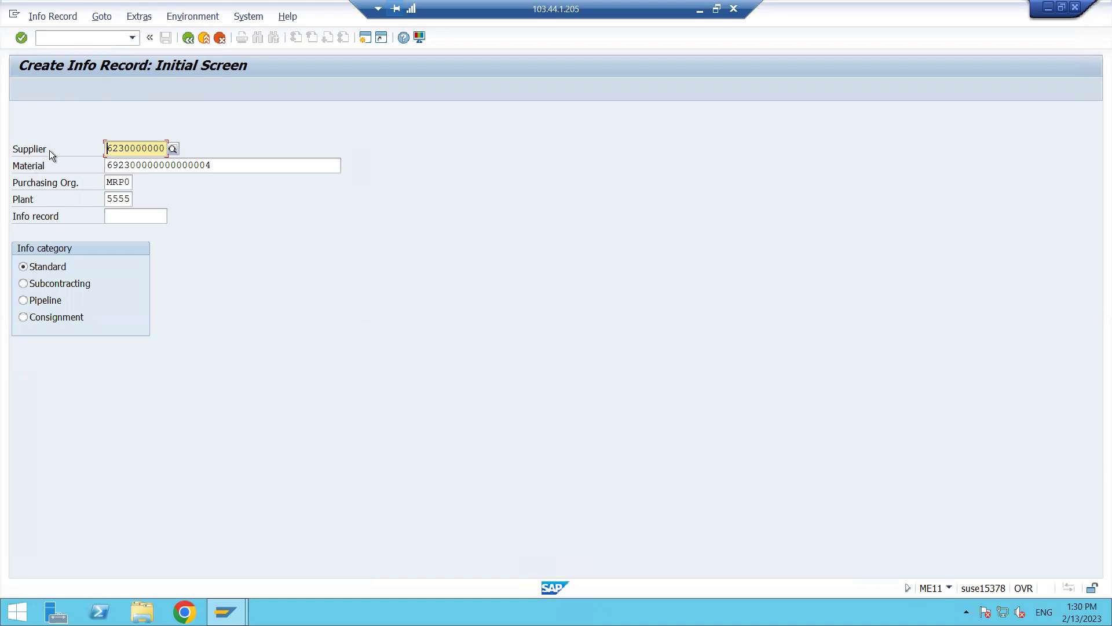
{"action": "left_click", "coordinate": [173, 149]}
{"action": "left_click", "coordinate": [286, 339]}
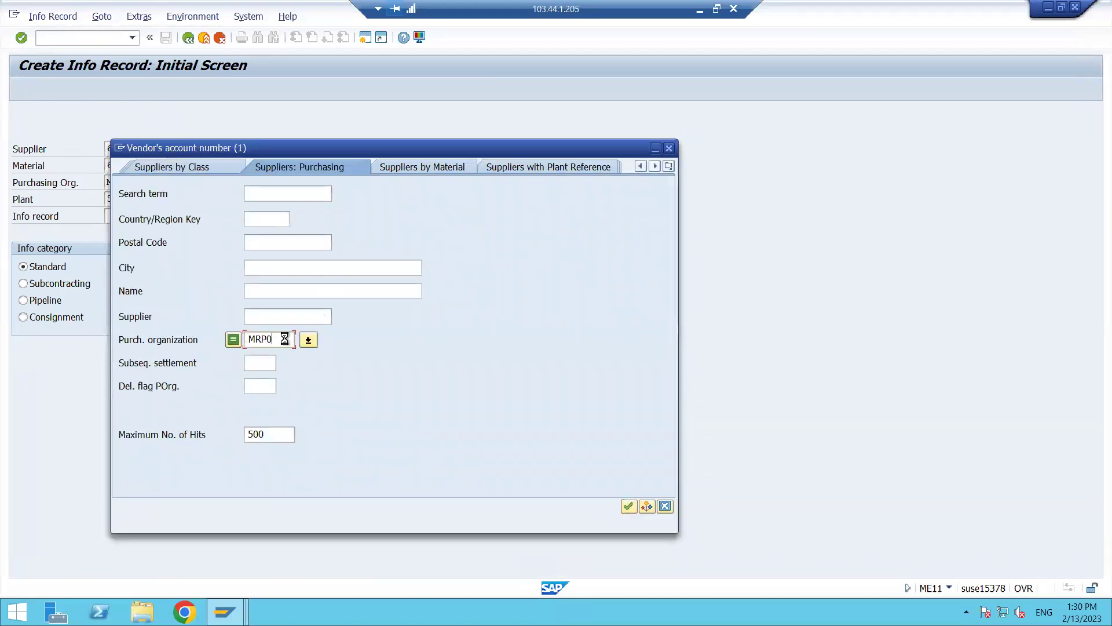
{"action": "key", "text": "Return"}
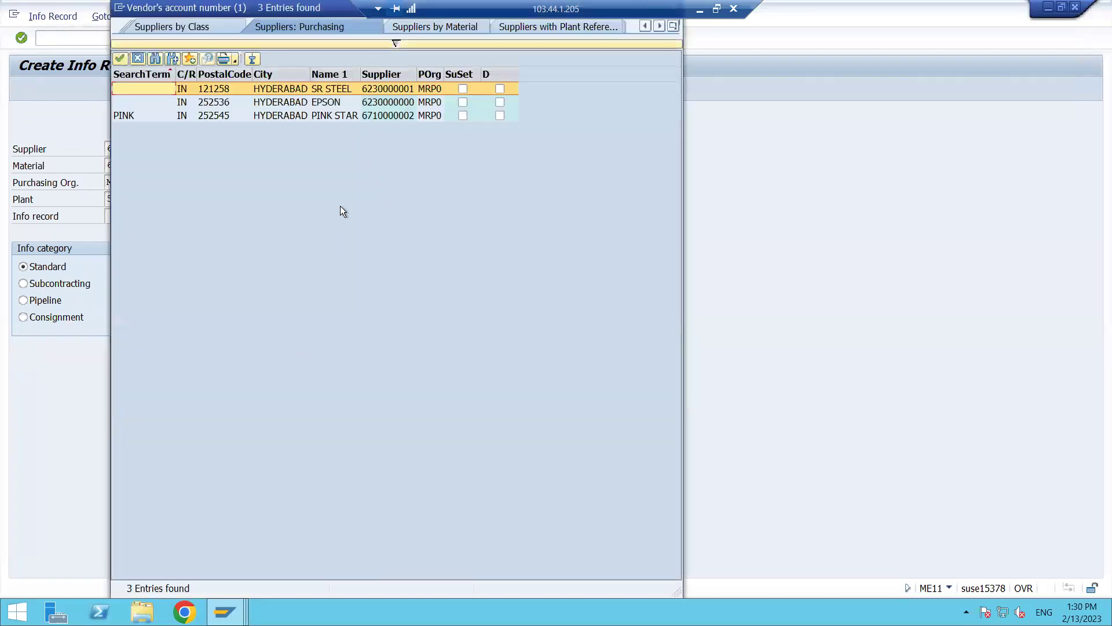
{"action": "double_click", "coordinate": [310, 117]}
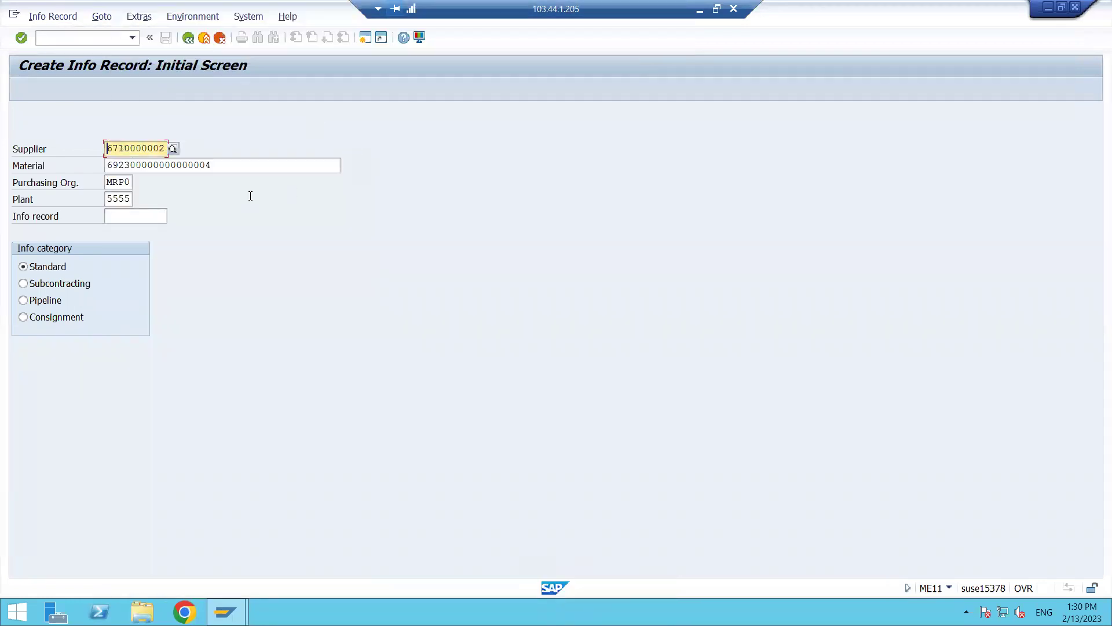
{"action": "left_click", "coordinate": [146, 149]}
{"action": "left_click", "coordinate": [240, 165]}
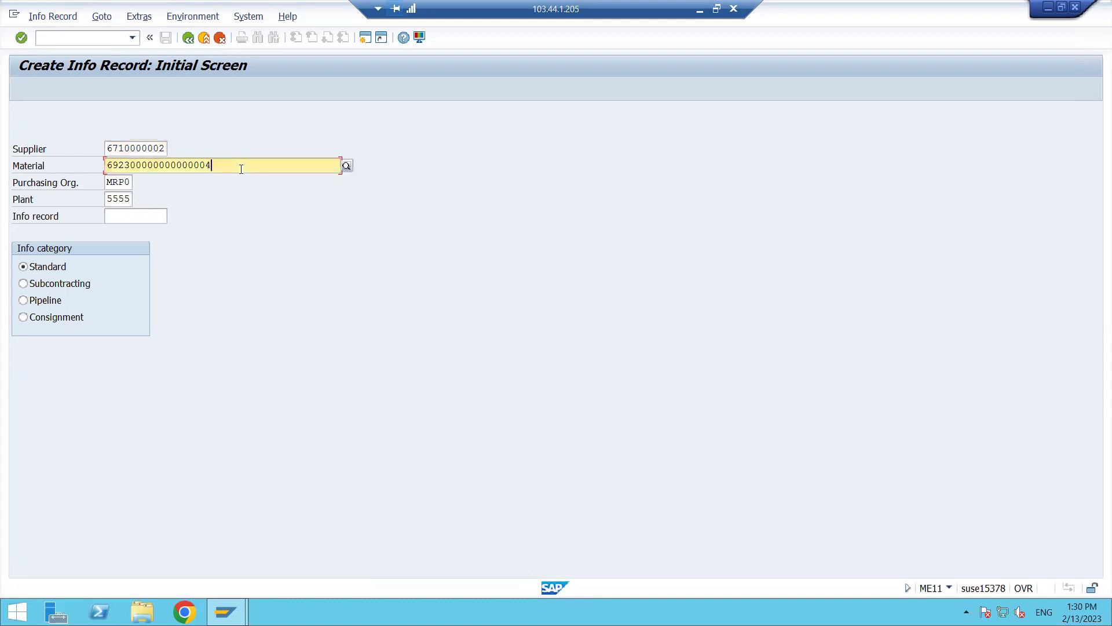
{"action": "left_click", "coordinate": [346, 166]}
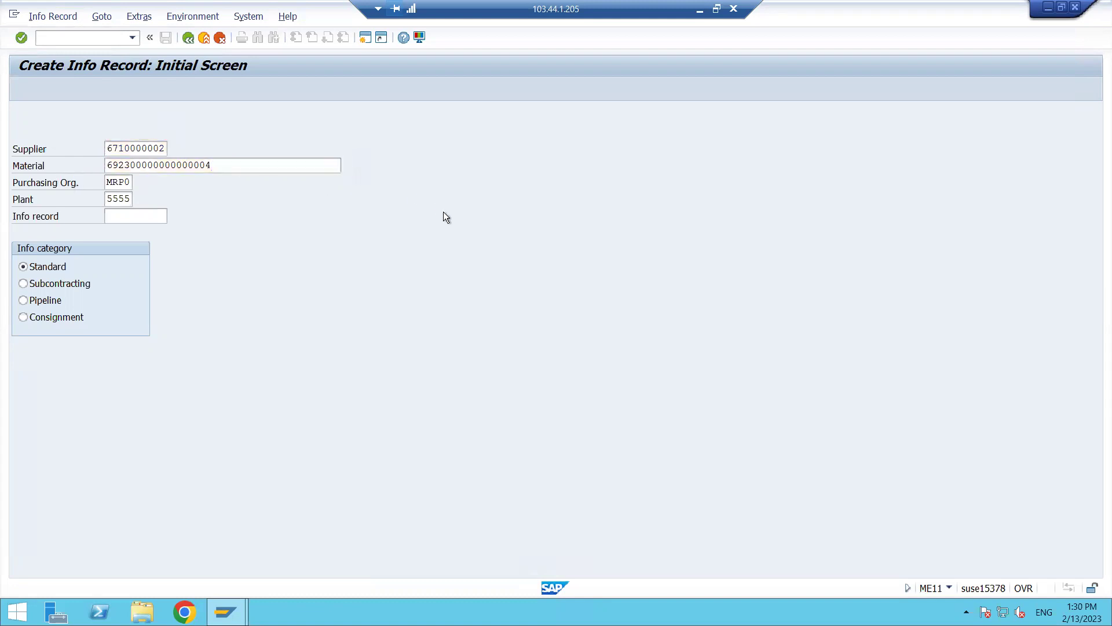
{"action": "left_click", "coordinate": [285, 282]}
{"action": "key", "text": "Return"}
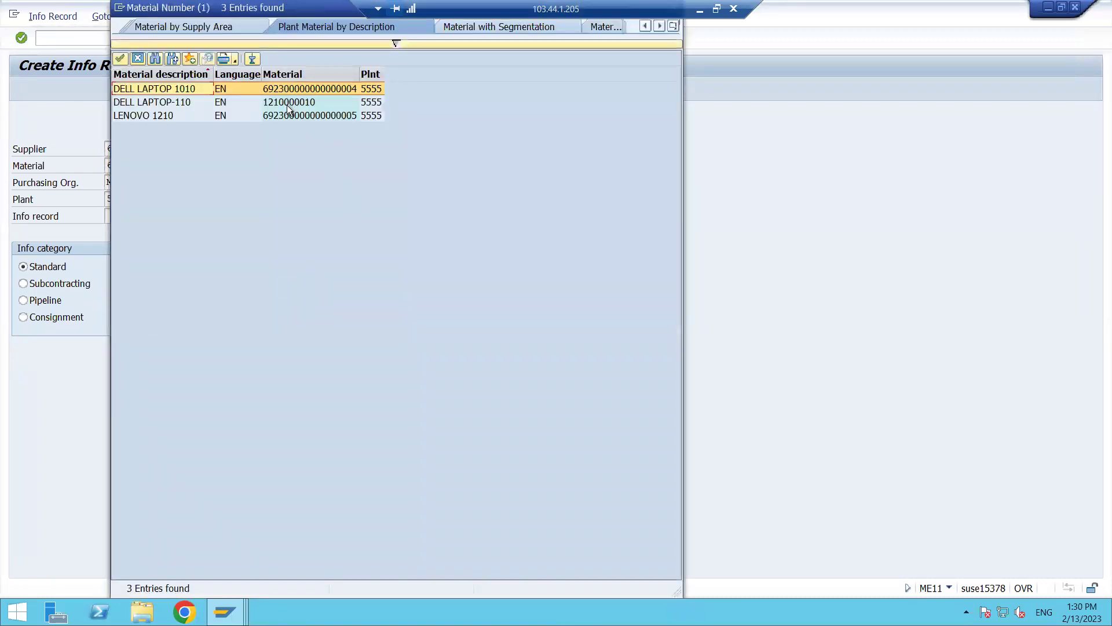
{"action": "double_click", "coordinate": [291, 102]}
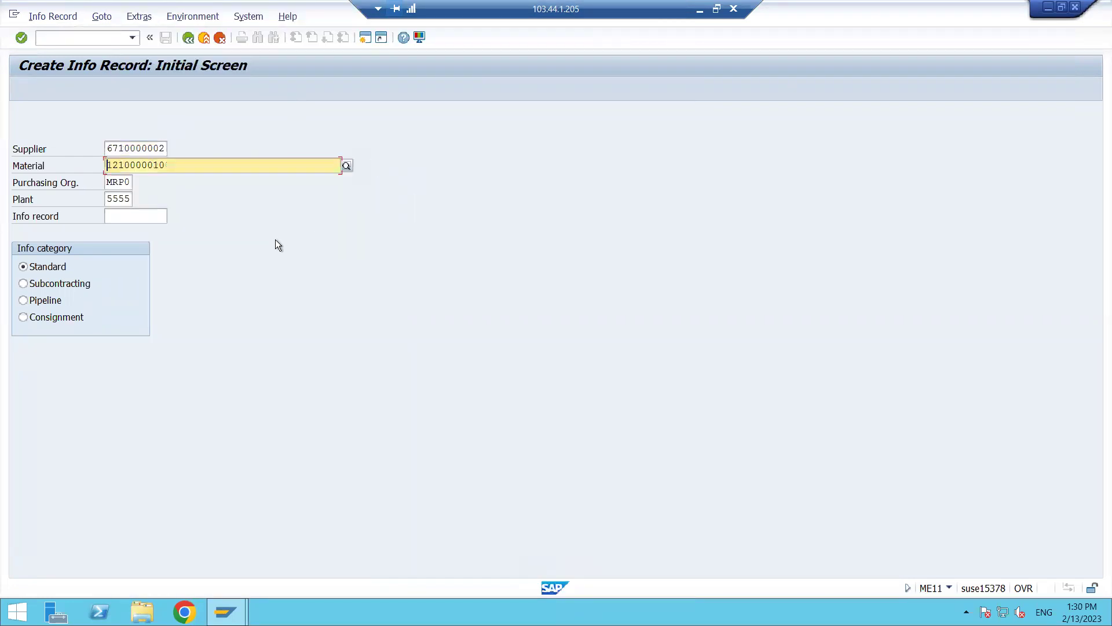
- Try the Subcontracting, Pipeline and Consignment info categories, and set the category back to Standard
{"action": "left_click", "coordinate": [119, 183]}
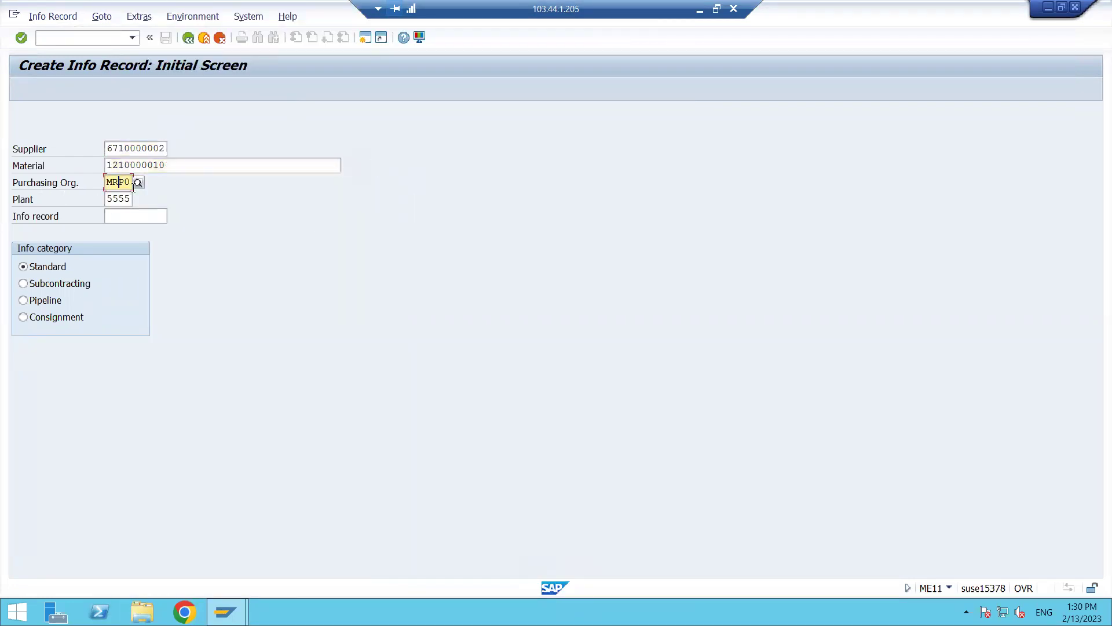
{"action": "left_click", "coordinate": [120, 198]}
{"action": "left_click", "coordinate": [164, 218]}
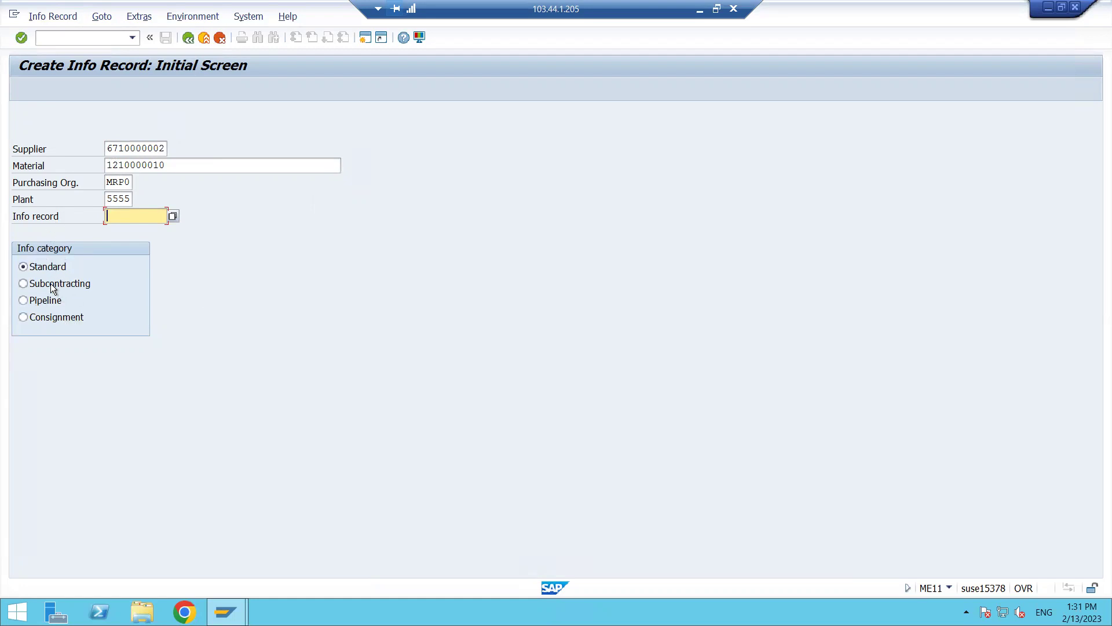
{"action": "left_click", "coordinate": [23, 284]}
{"action": "left_click", "coordinate": [23, 300]}
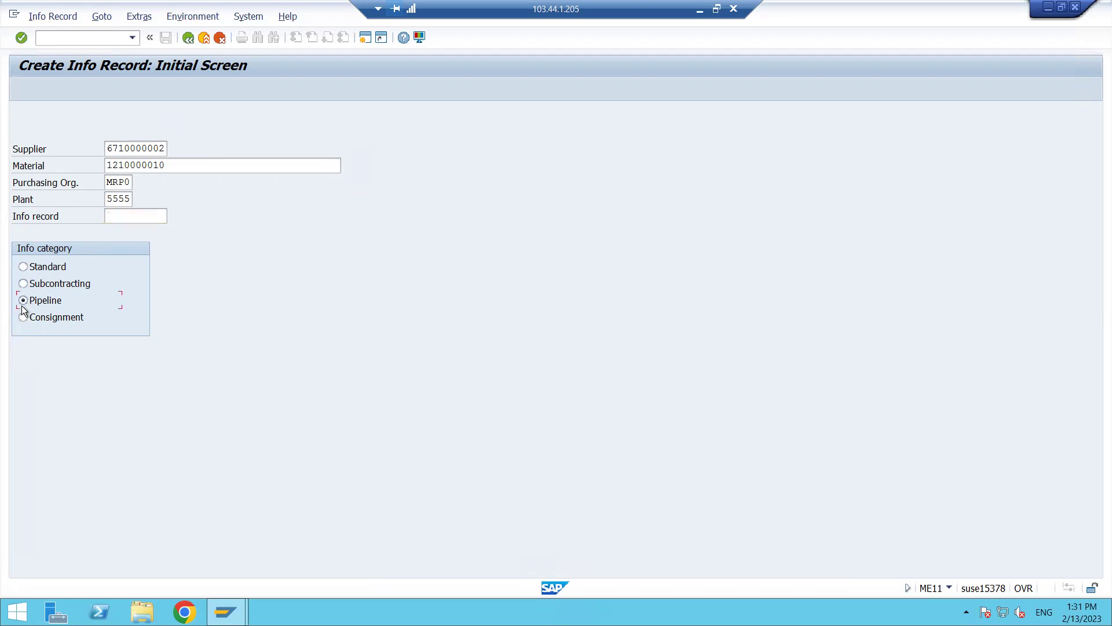
{"action": "left_click", "coordinate": [22, 315]}
{"action": "left_click", "coordinate": [23, 266]}
{"action": "key", "text": "Return"}
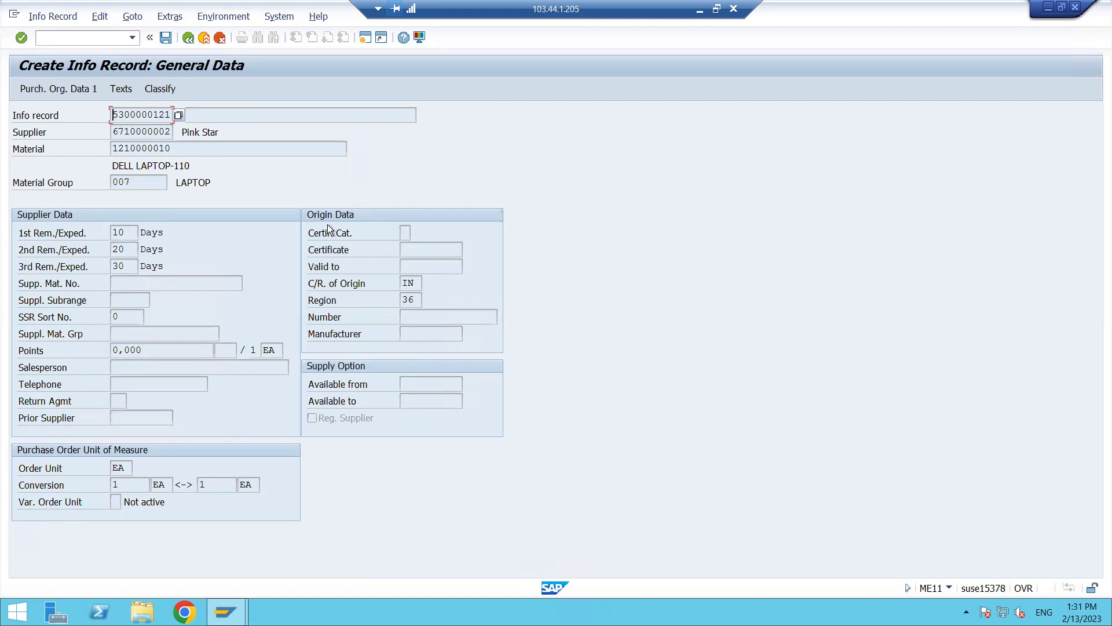
{"action": "key", "text": "Return"}
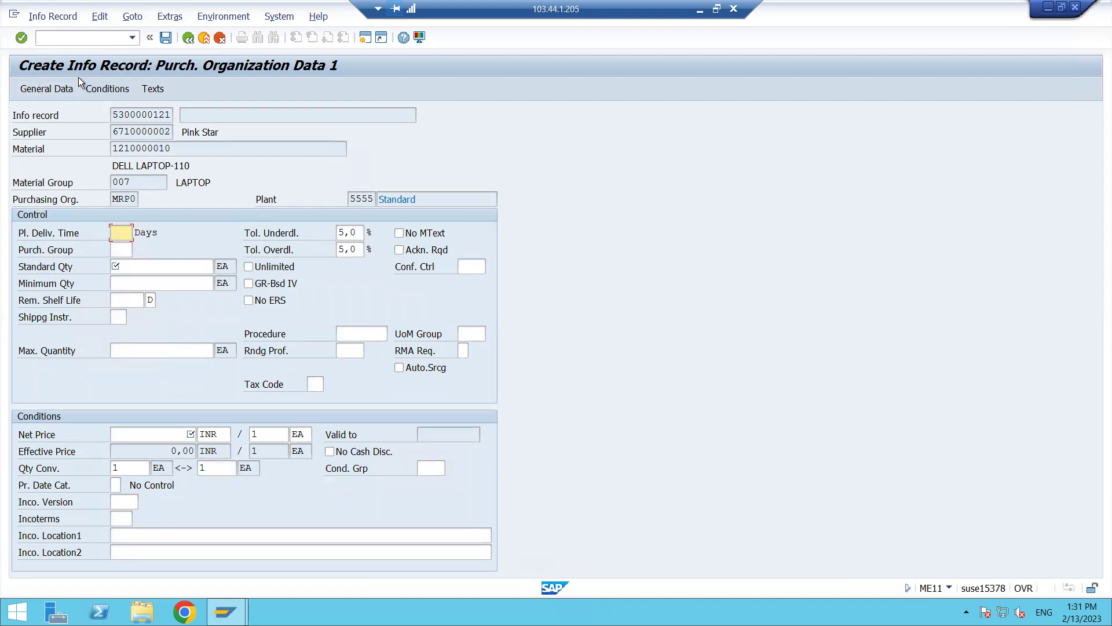
{"action": "left_click", "coordinate": [98, 41]}
{"action": "type", "text": "/NME11"}
{"action": "key", "text": "Return"}
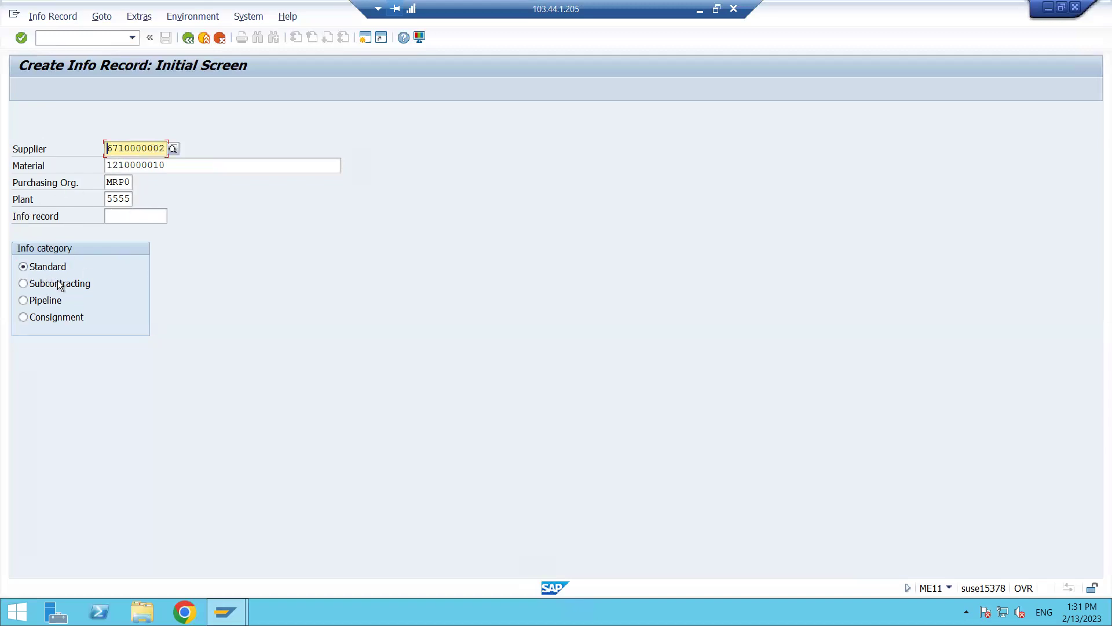
- In the first purchasing organization data, set the planned delivery time to 20 days, standard quantity to 100 EA and enable GR-based invoice verification
{"action": "key", "text": "Return"}
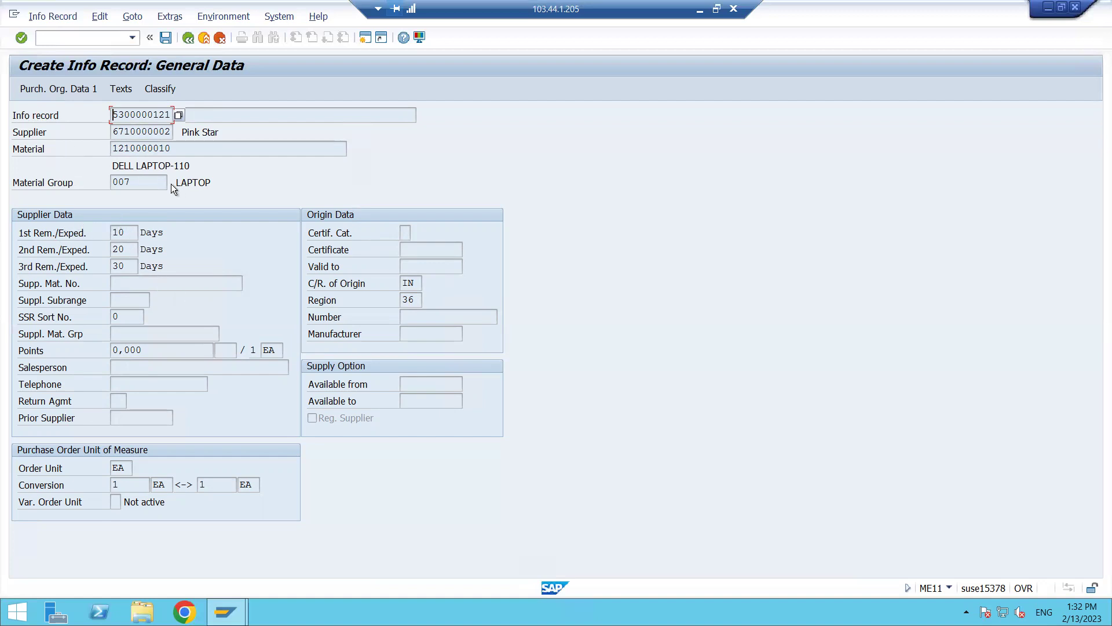
{"action": "key", "text": "Return"}
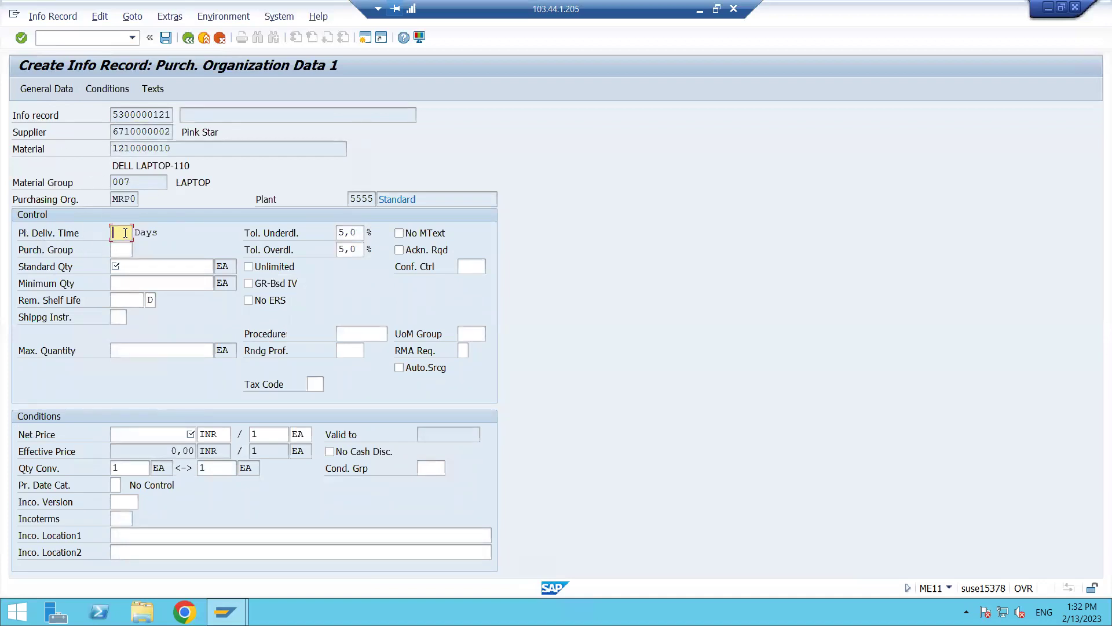
{"action": "type", "text": "20"}
{"action": "left_click", "coordinate": [144, 265]}
{"action": "type", "text": "1"}
{"action": "left_click", "coordinate": [174, 291]}
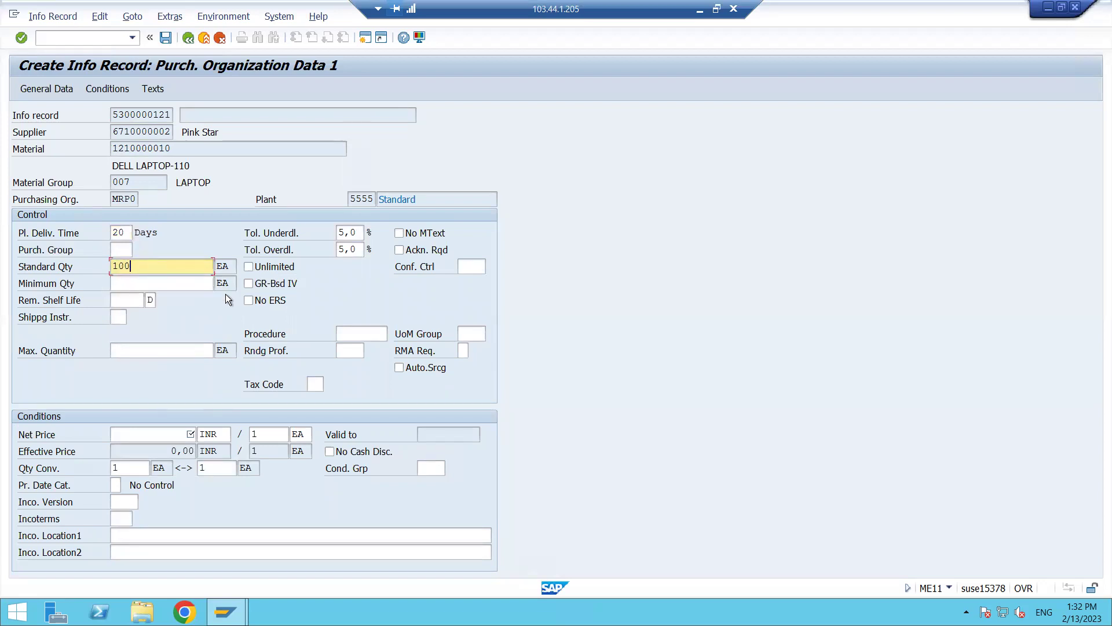
{"action": "left_click", "coordinate": [339, 280]}
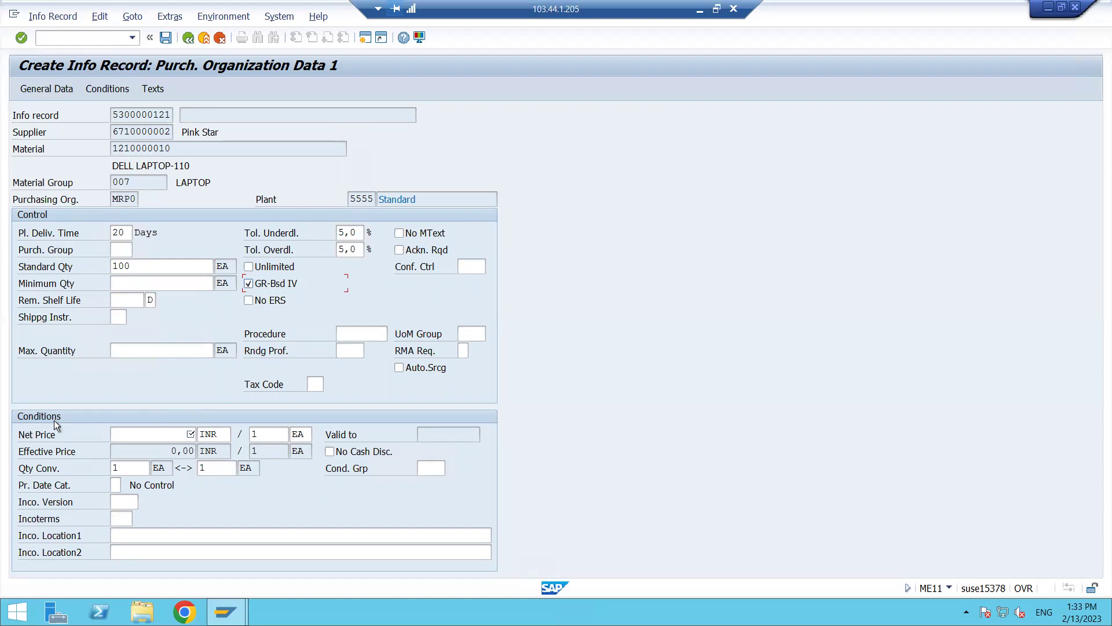
- Set the info record's net price to 505 INR per 1 EA
{"action": "left_click", "coordinate": [130, 433]}
{"action": "type", "text": "505"}
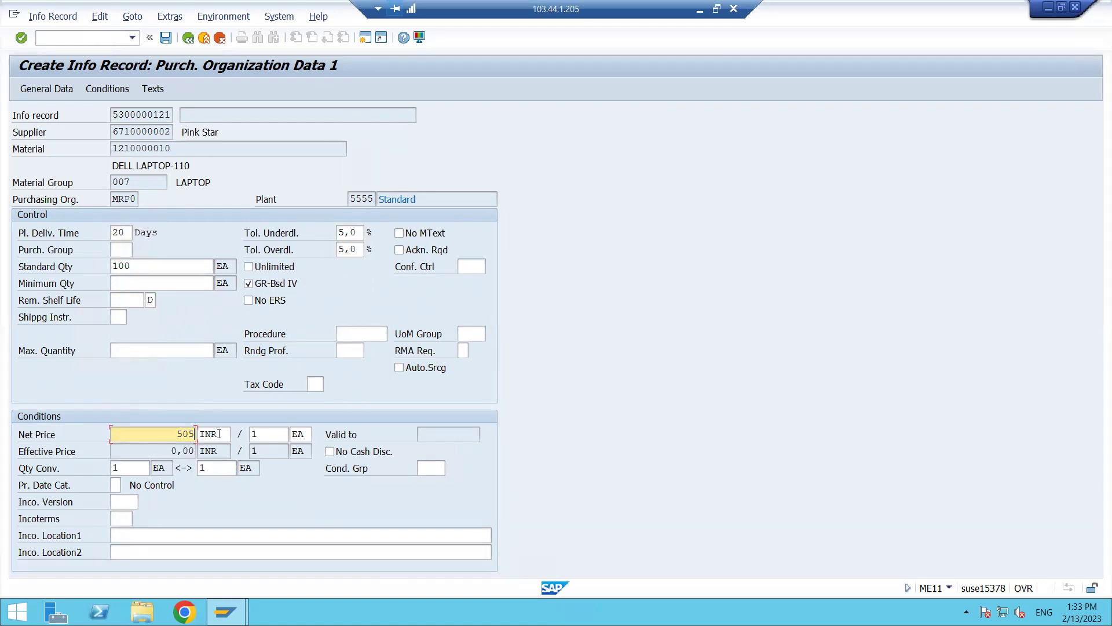
{"action": "left_click", "coordinate": [257, 434]}
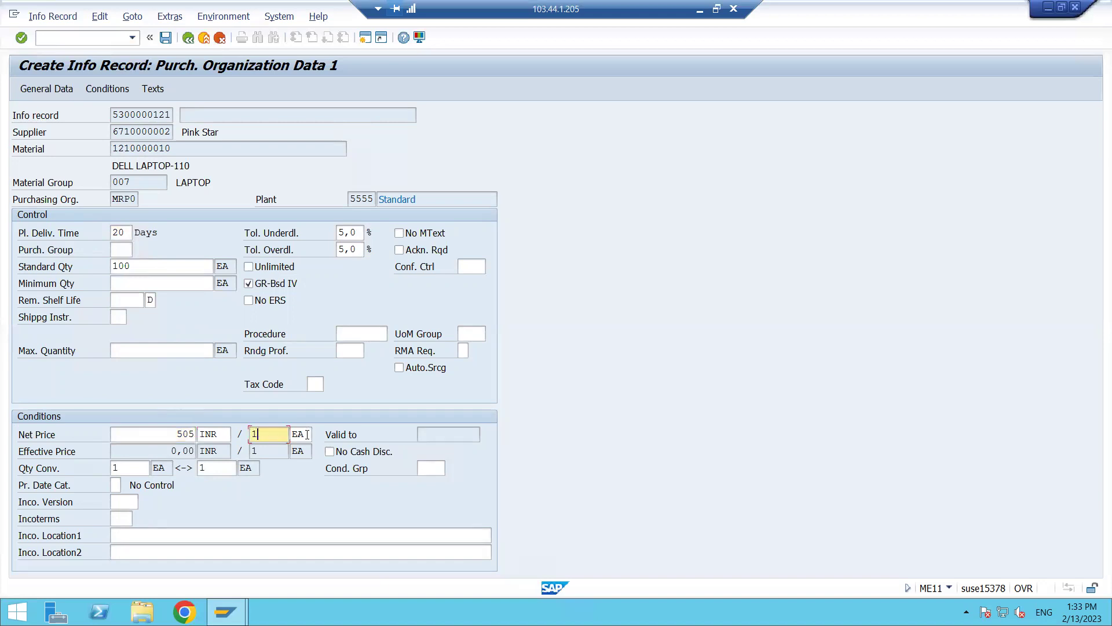
{"action": "double_click", "coordinate": [302, 434]}
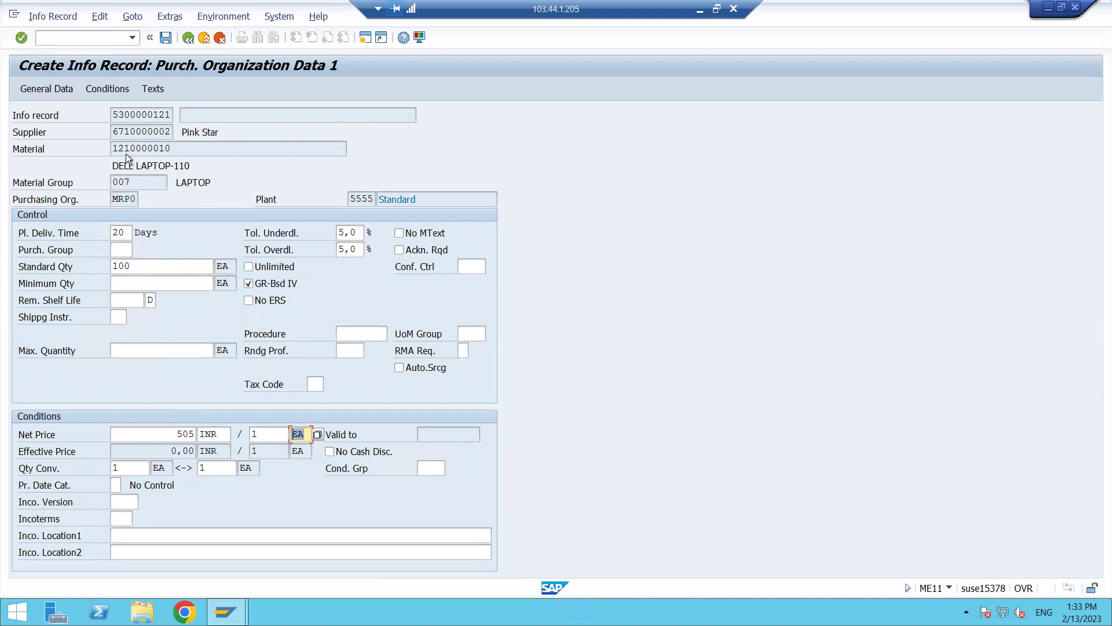
- Set the net price to 60000 INR per 1 EA and submit the purchasing organization data
{"action": "double_click", "coordinate": [177, 433]}
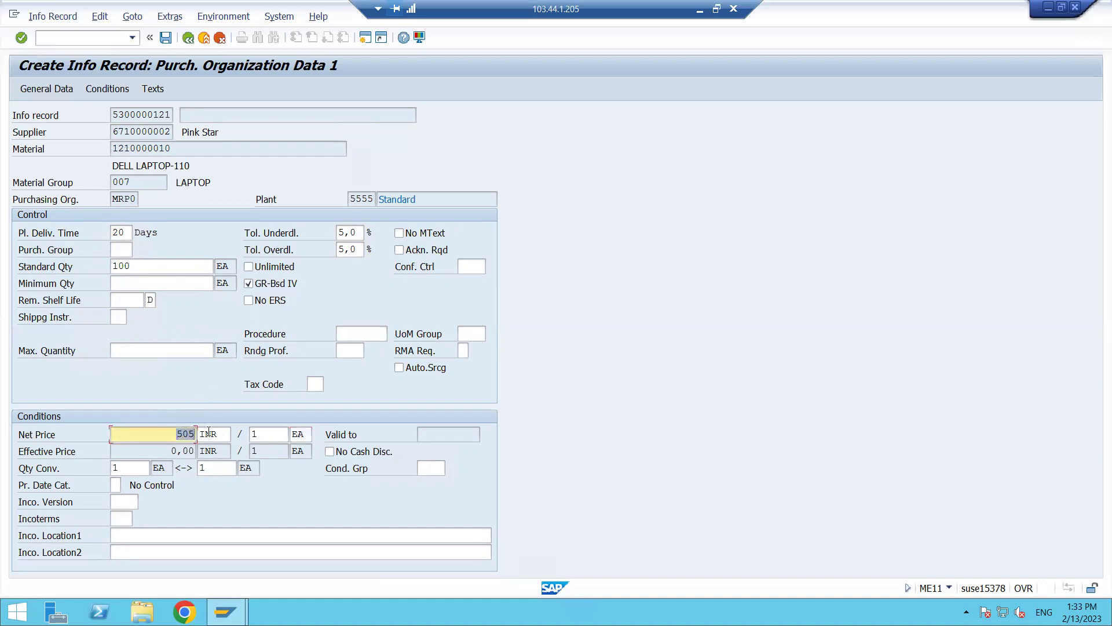
{"action": "type", "text": "60000"}
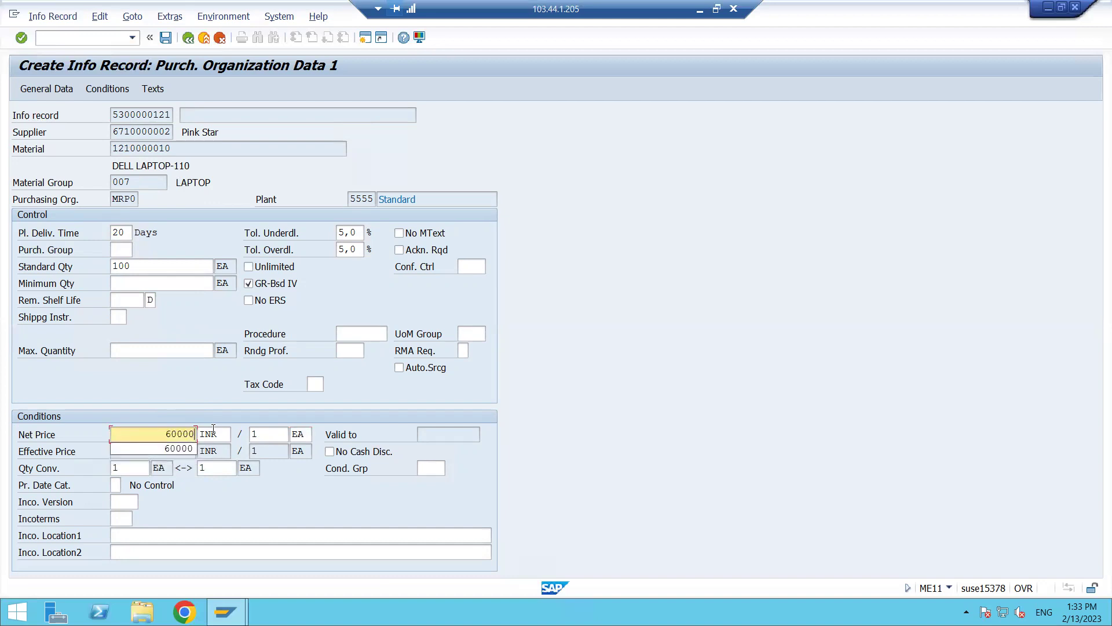
{"action": "key", "text": "Escape"}
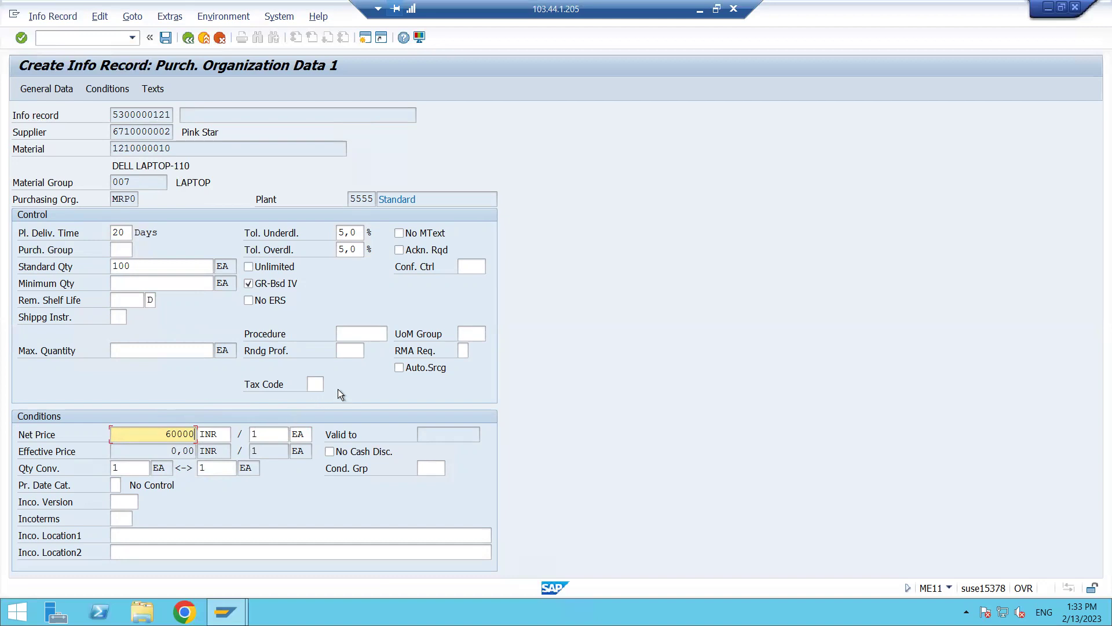
{"action": "key", "text": "Return"}
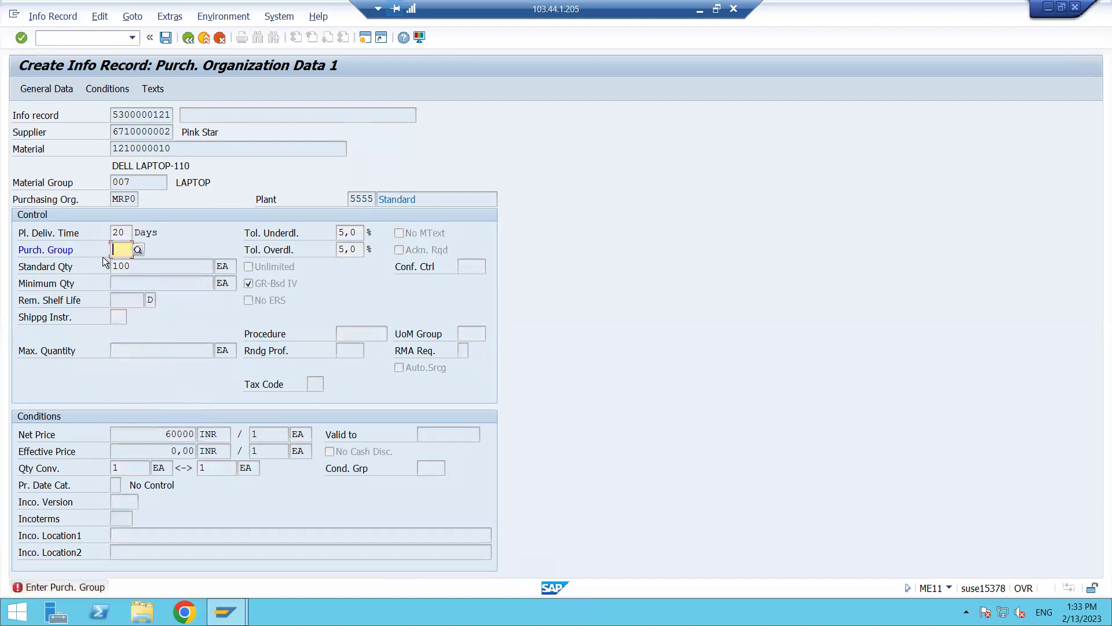
- Assign purchasing group 001 and continue to the second page of purchasing organization data
{"action": "type", "text": "001"}
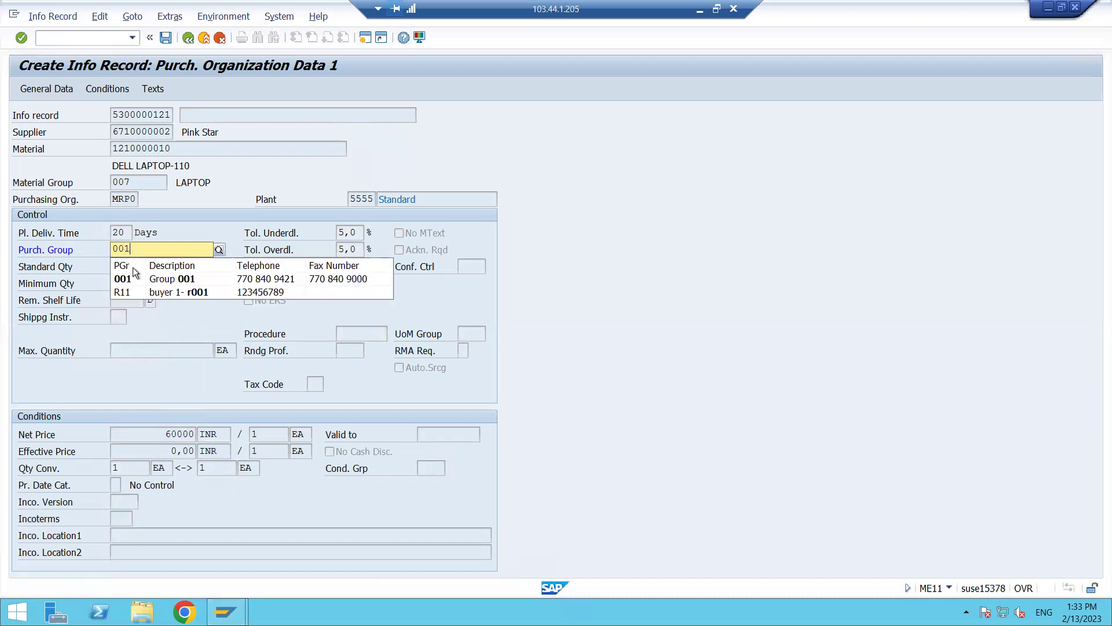
{"action": "left_click", "coordinate": [137, 274]}
{"action": "key", "text": "Return"}
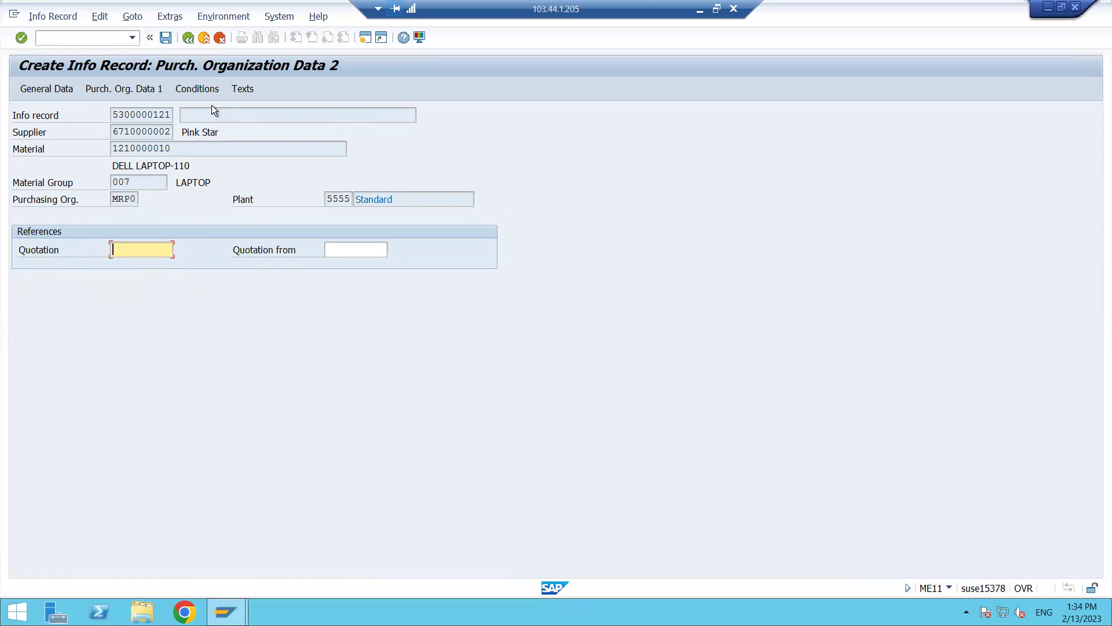
- Check the gross price condition in the condition supplements and save the info record
{"action": "left_click", "coordinate": [200, 89]}
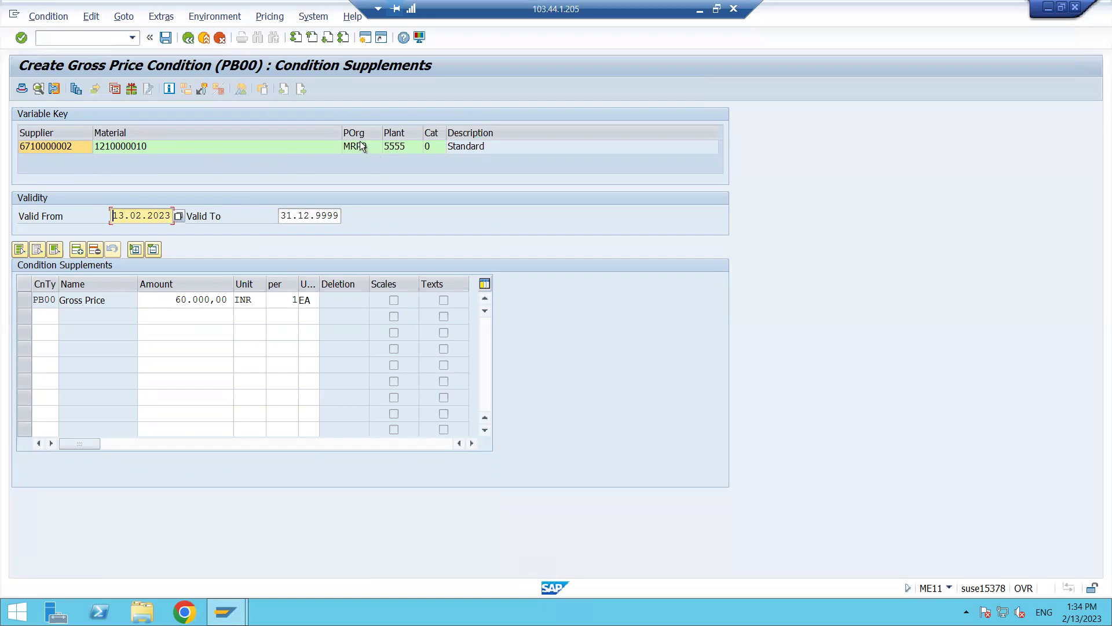
{"action": "left_click_drag", "start_coordinate": [168, 299], "coordinate": [220, 300]}
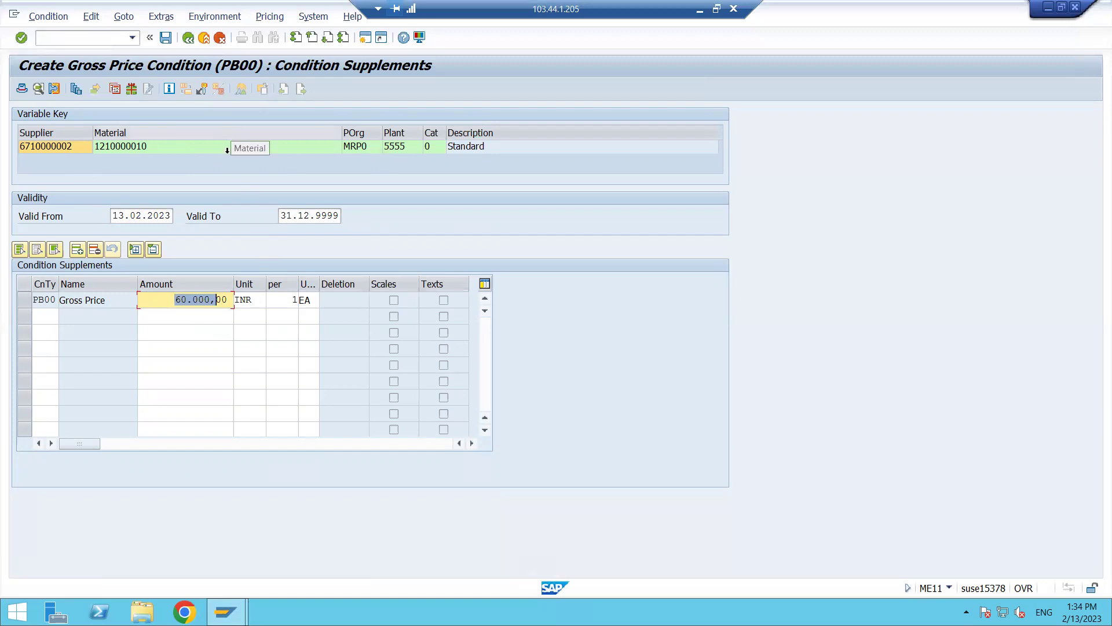
{"action": "left_click", "coordinate": [165, 43]}
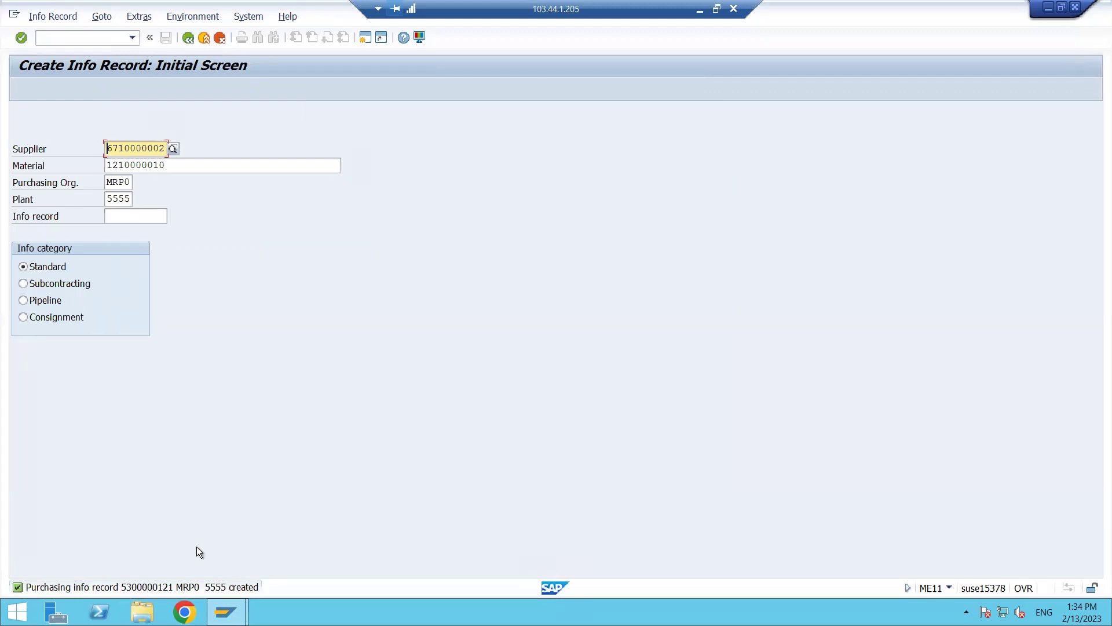
- Display the saved info record and review its general data and first purchasing organization data
{"action": "left_click", "coordinate": [100, 41]}
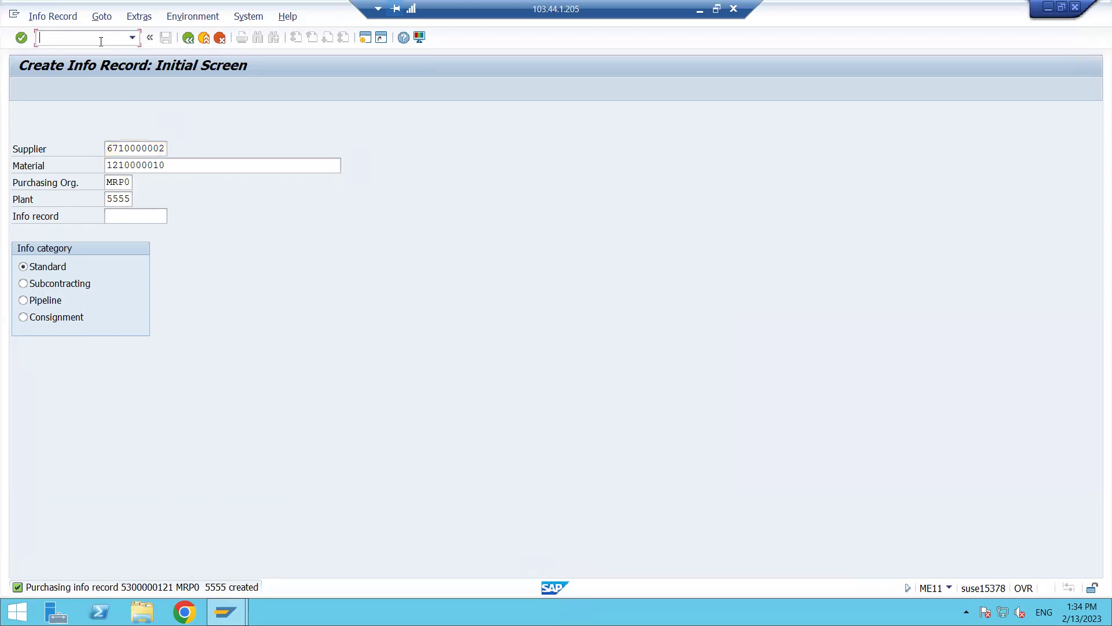
{"action": "left_click", "coordinate": [57, 16]}
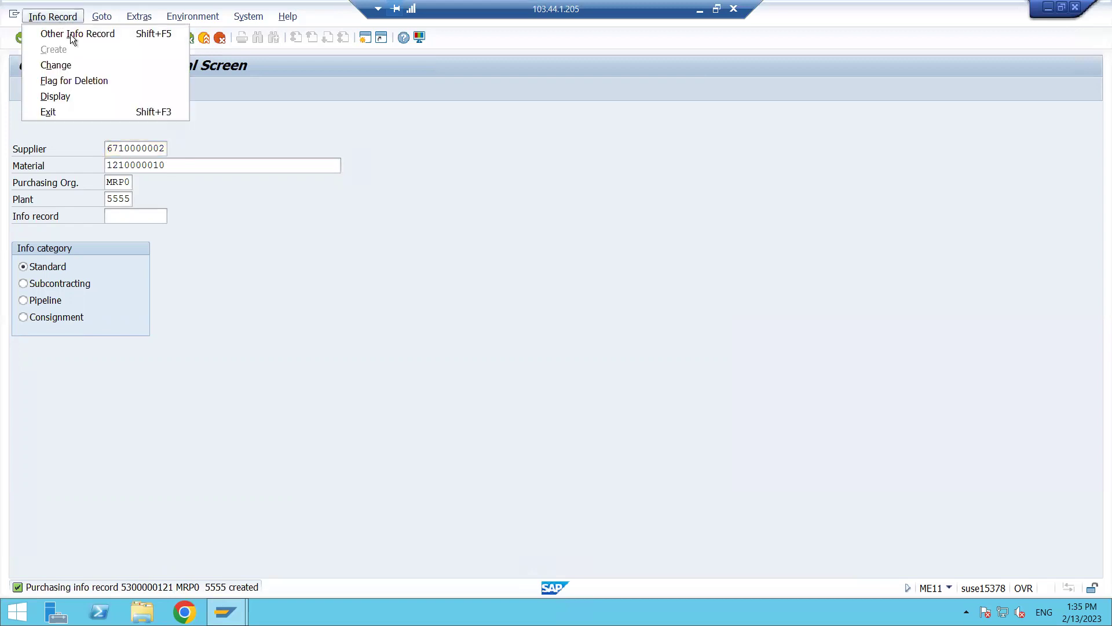
{"action": "left_click", "coordinate": [86, 99]}
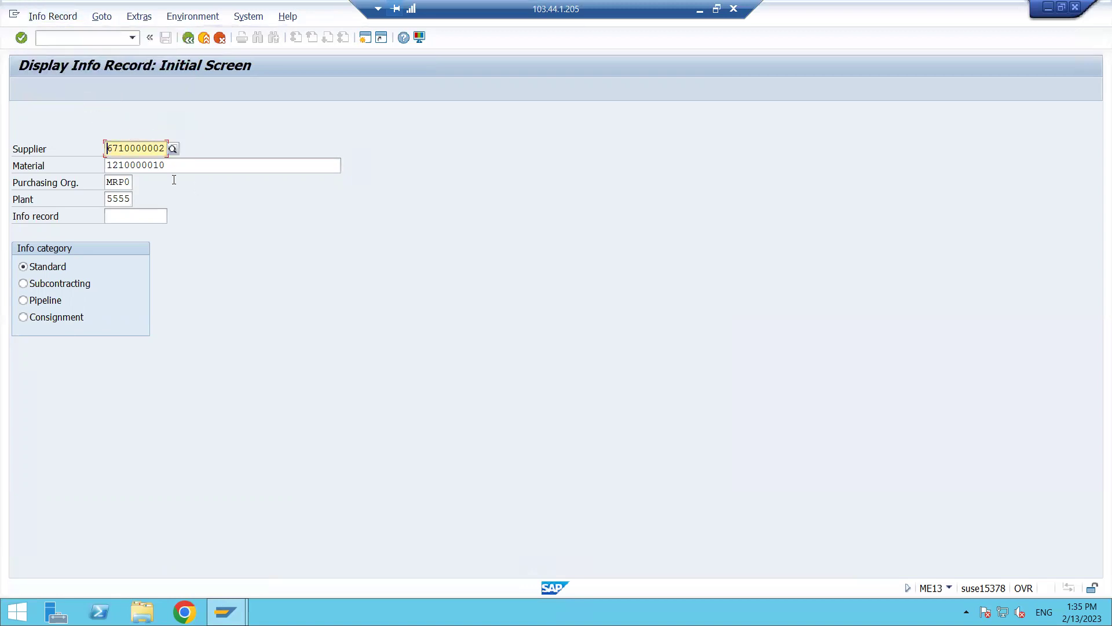
{"action": "key", "text": "Return"}
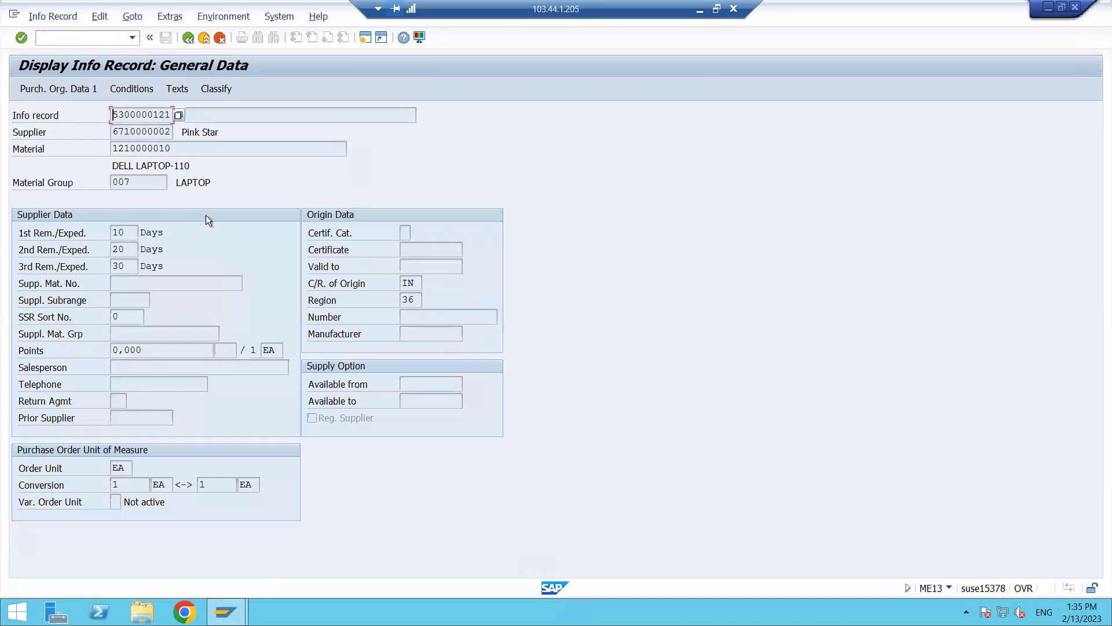
{"action": "key", "text": "Return"}
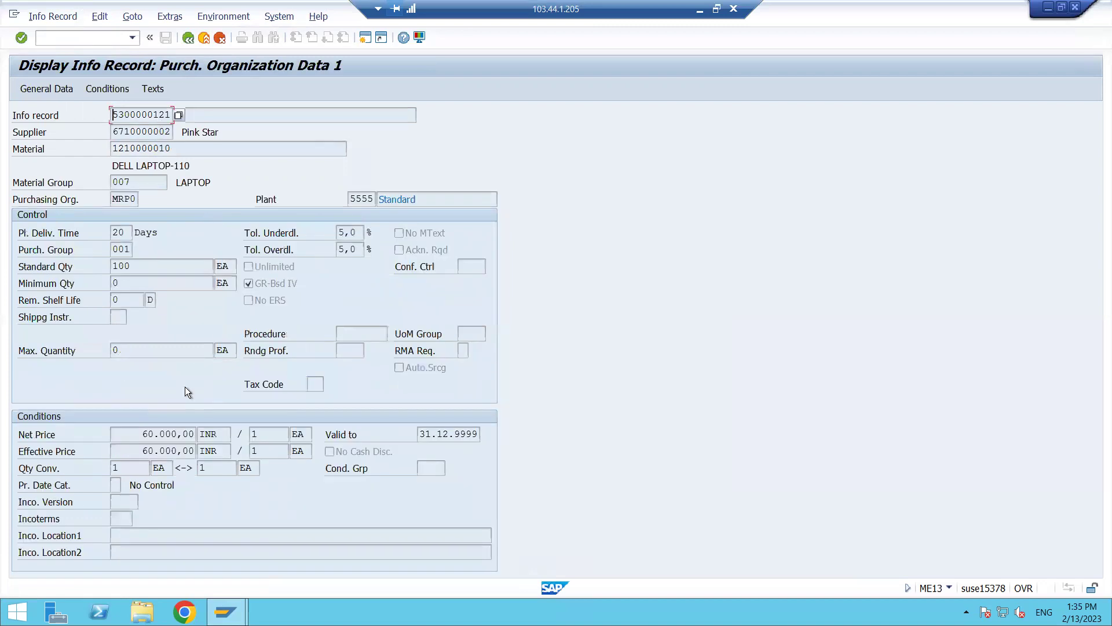
- Start creating a purchase order with transaction ME21N in a new session, keeping the info record display open
{"action": "left_click", "coordinate": [365, 39]}
{"action": "type", "text": "ME21N"}
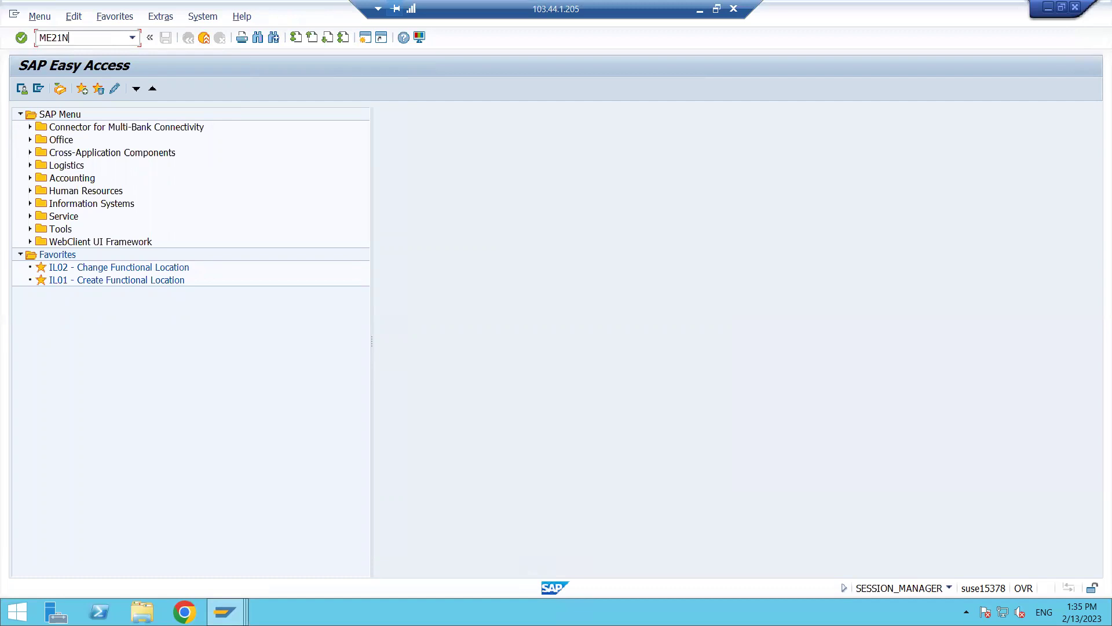
{"action": "key", "text": "Return"}
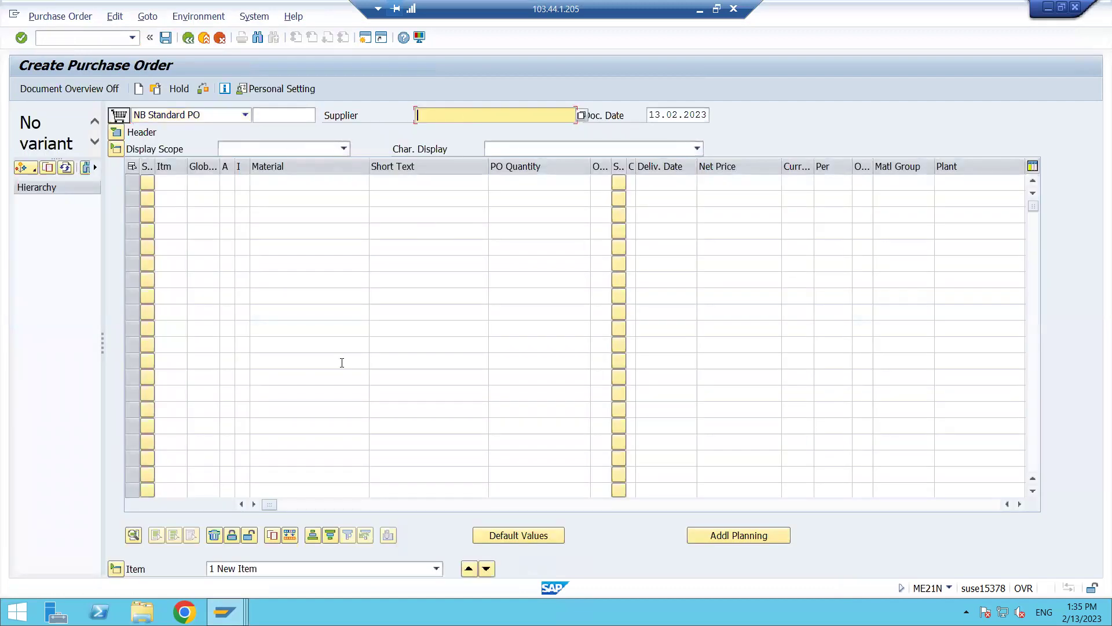
- Copy Pink Star's supplier number from the displayed info record into the purchase order's supplier field and confirm it
{"action": "mouse_move", "coordinate": [224, 611]}
{"action": "left_click", "coordinate": [231, 569]}
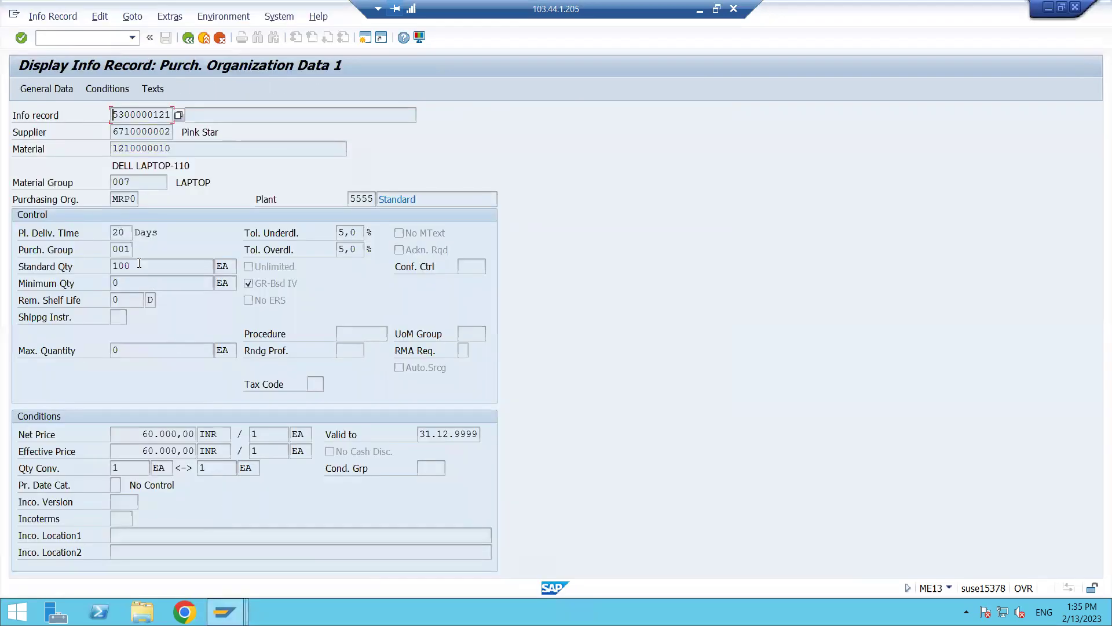
{"action": "left_click", "coordinate": [125, 131]}
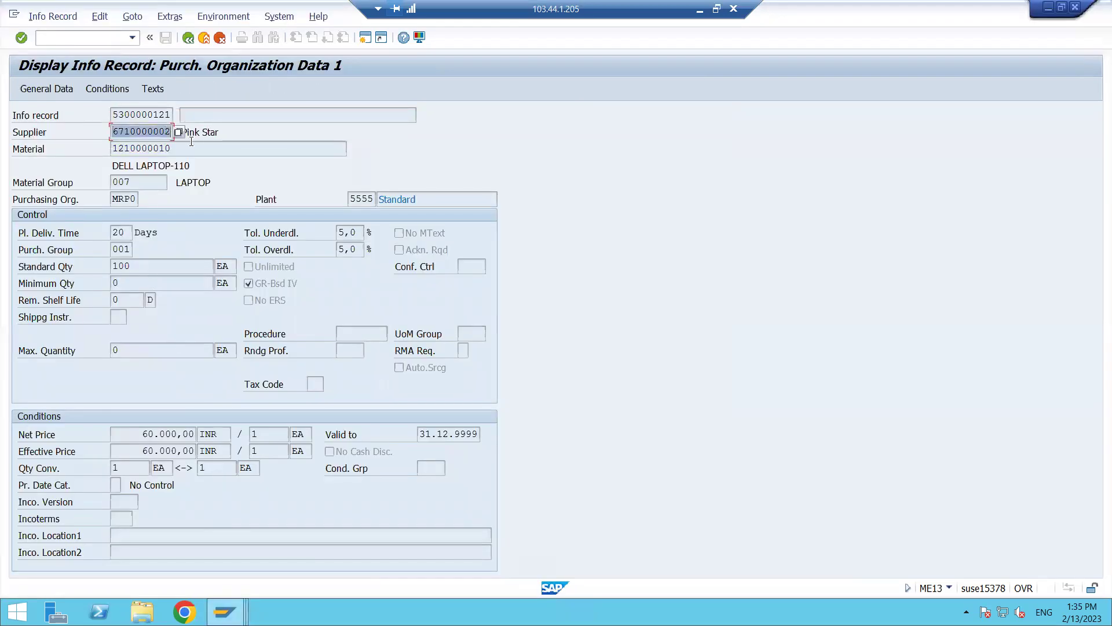
{"action": "mouse_move", "coordinate": [225, 611]}
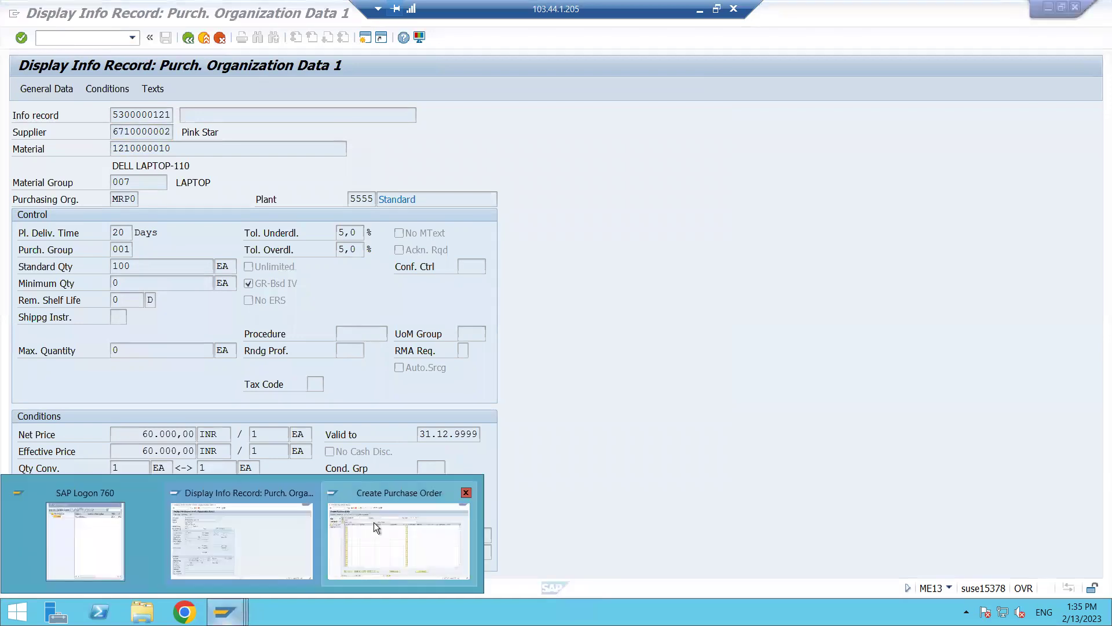
{"action": "left_click", "coordinate": [374, 523]}
{"action": "key", "text": "ctrl+v"}
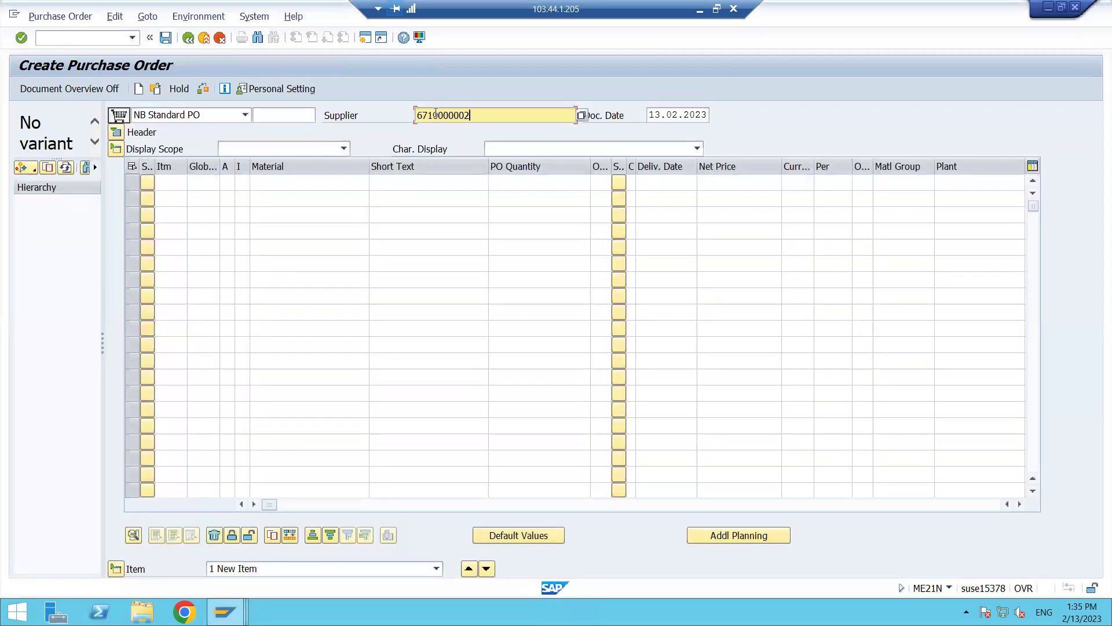
{"action": "key", "text": "Return"}
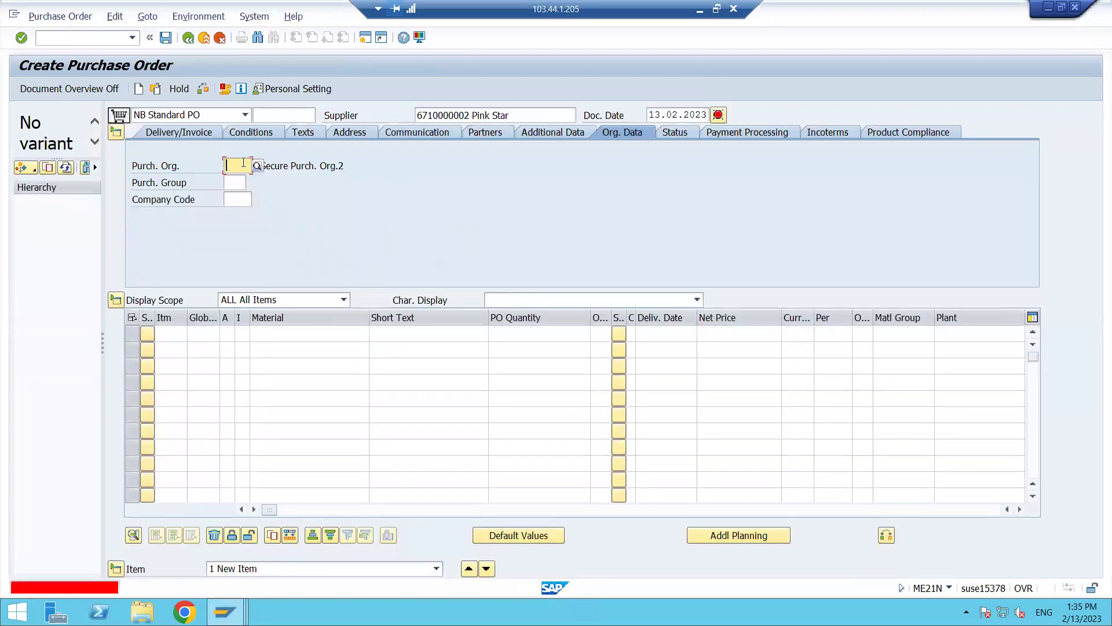
- Assign purchasing organization MRP0, purchasing group 001 and company code MR12 to the purchase order header
{"action": "left_click", "coordinate": [243, 164]}
{"action": "left_click", "coordinate": [237, 184]}
{"action": "left_click", "coordinate": [237, 182]}
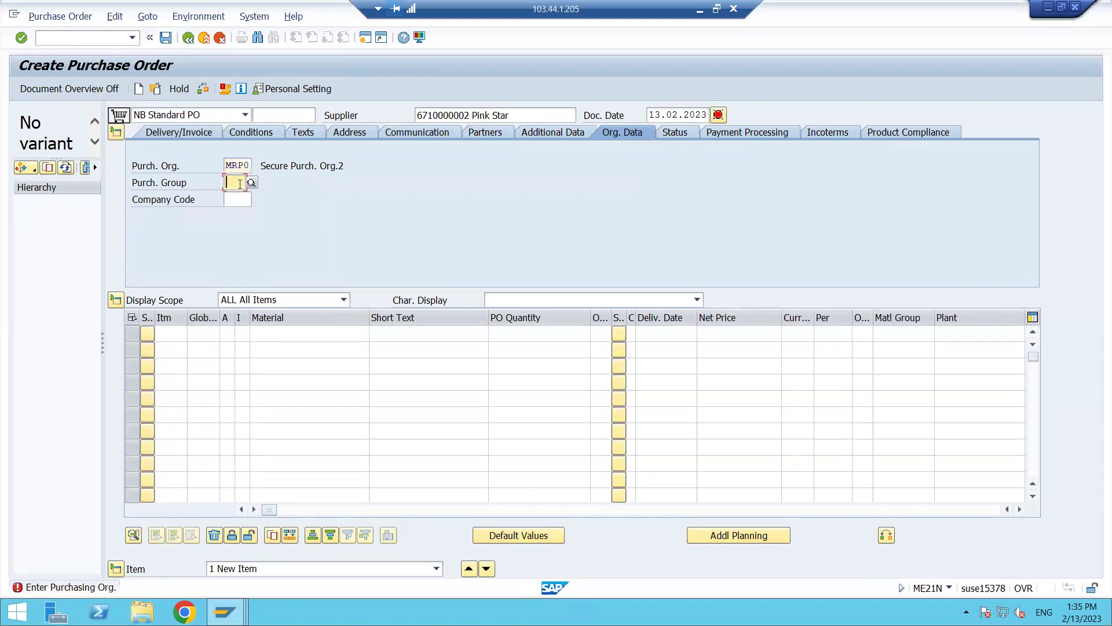
{"action": "left_click", "coordinate": [237, 197]}
{"action": "key", "text": "Return"}
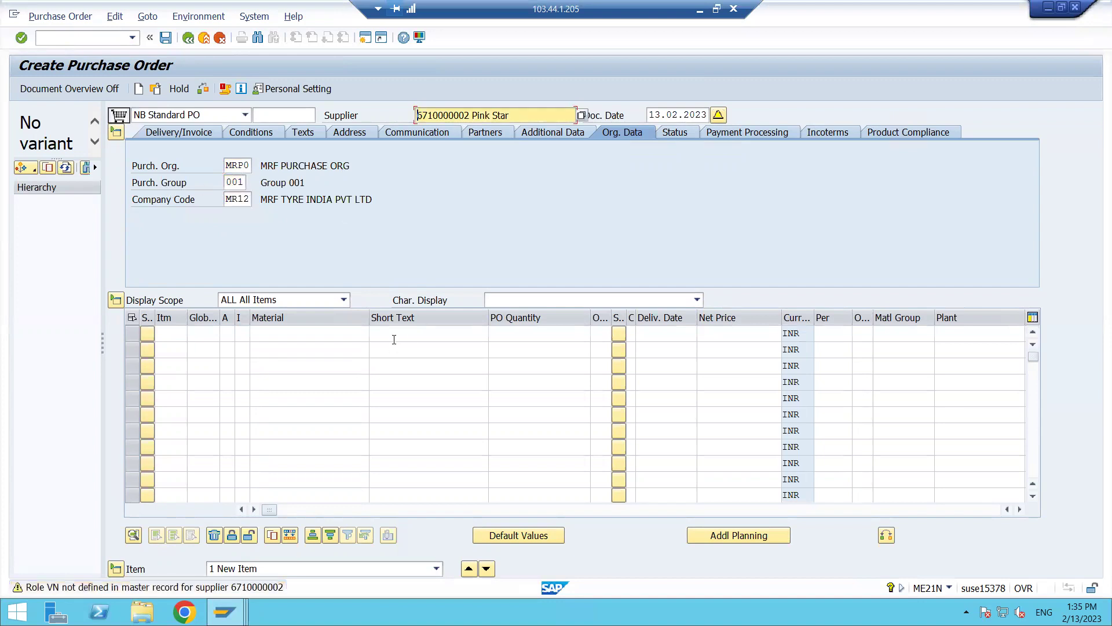
- Copy the DELL LAPTOP-110 material number from the info record into the first purchase order item
{"action": "left_click", "coordinate": [300, 336]}
{"action": "left_click", "coordinate": [225, 612]}
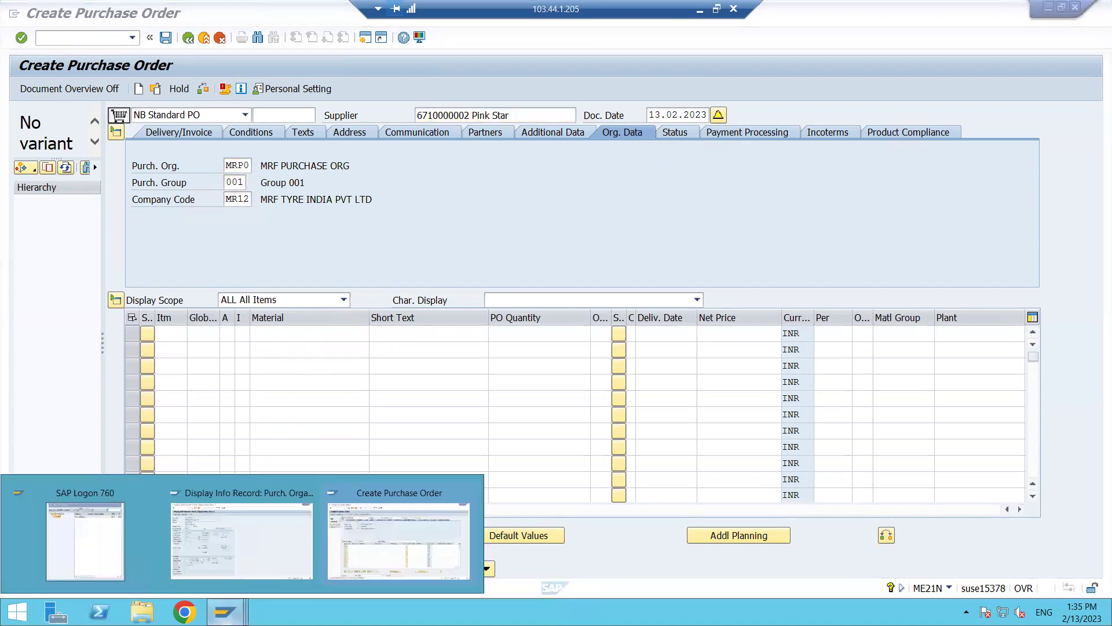
{"action": "left_click", "coordinate": [242, 539]}
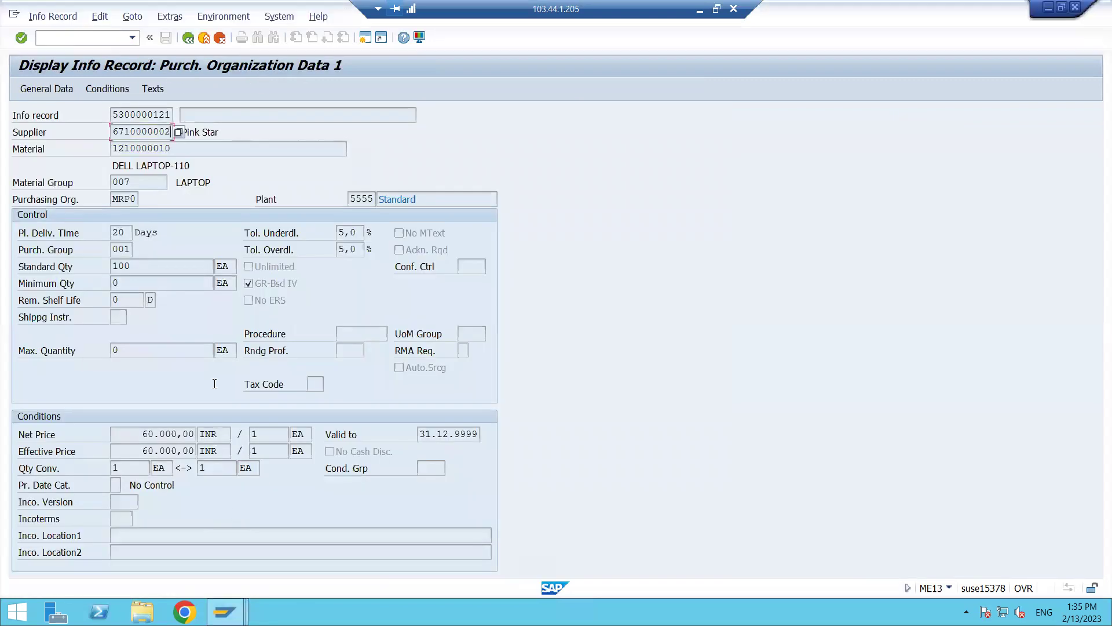
{"action": "left_click", "coordinate": [175, 151]}
{"action": "key", "text": "alt+Tab"}
{"action": "key", "text": "ctrl+v"}
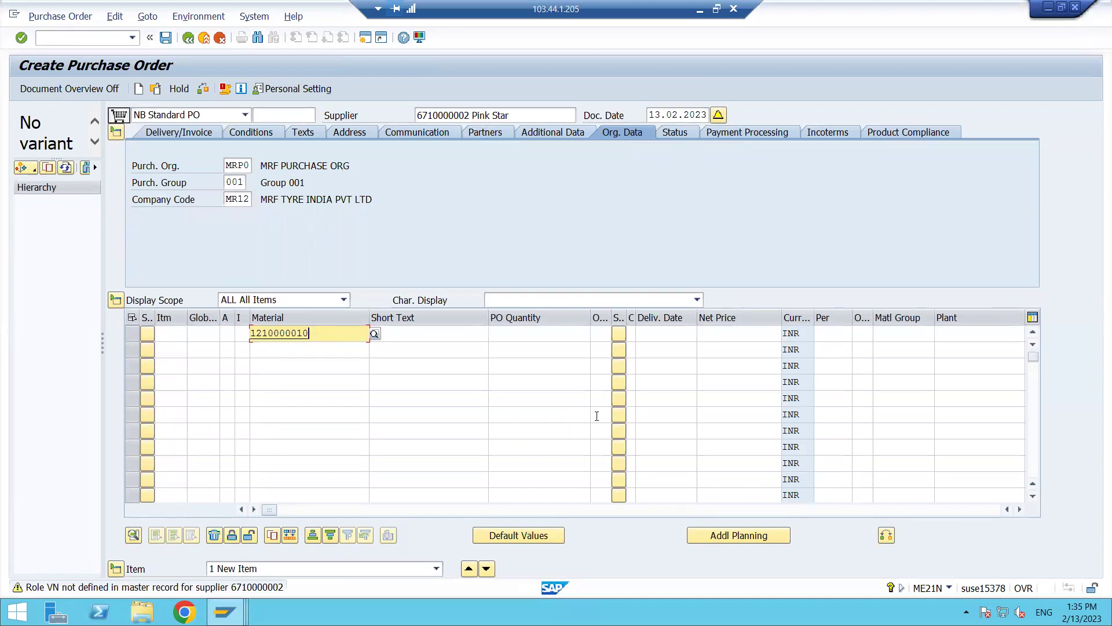
- Set the first item's PO quantity to 1 and its plant to 5555, and submit the item
{"action": "left_click", "coordinate": [511, 337]}
{"action": "type", "text": "1"}
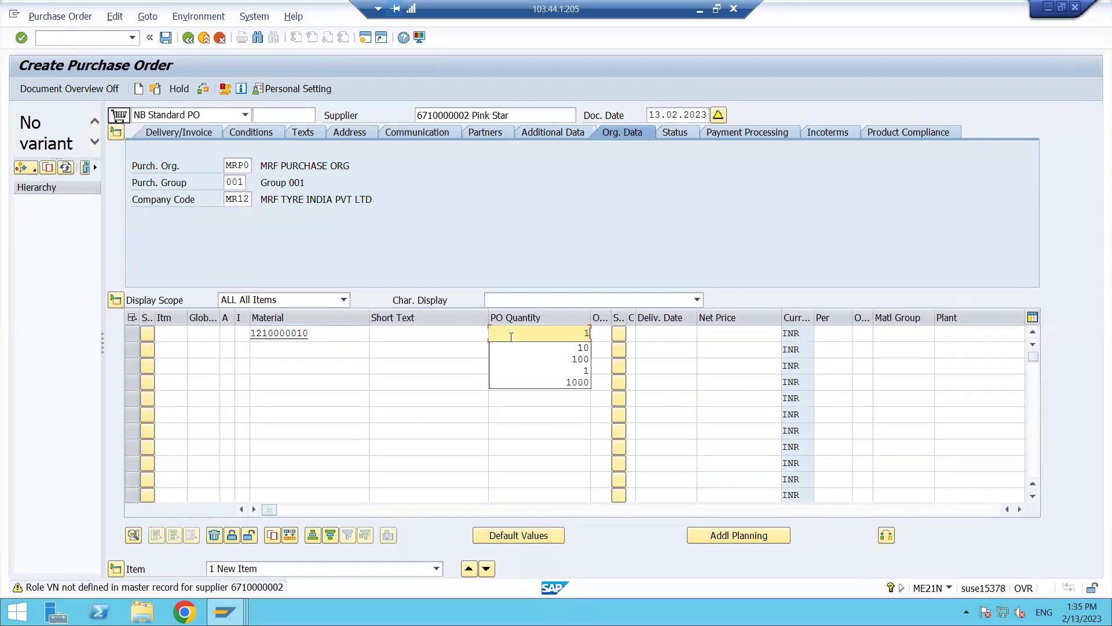
{"action": "key", "text": "Escape"}
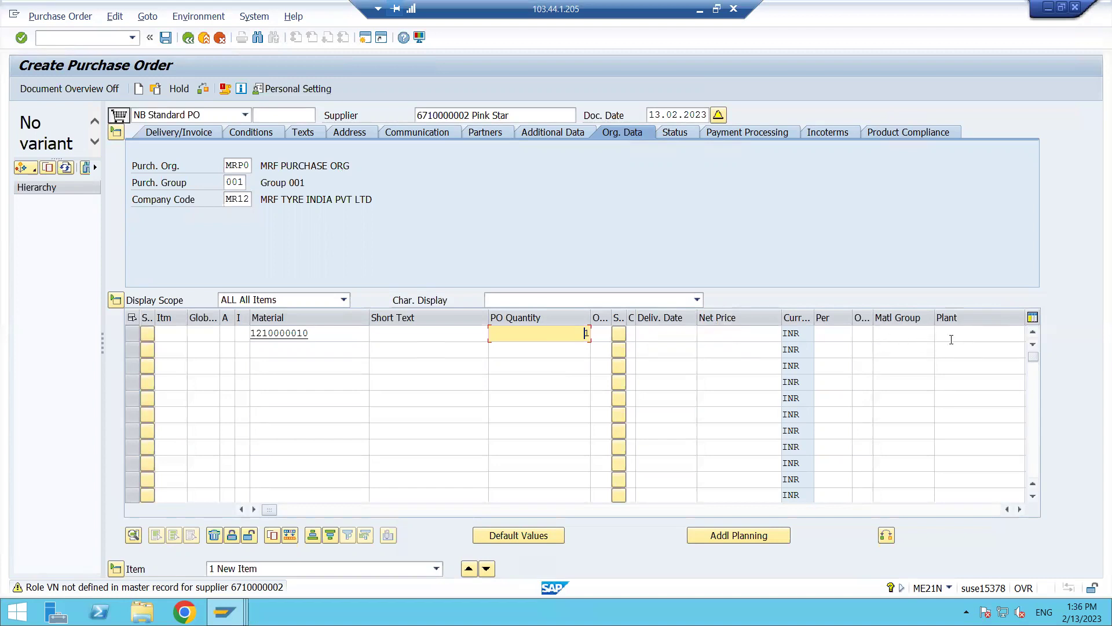
{"action": "left_click", "coordinate": [979, 332]}
{"action": "type", "text": "5555"}
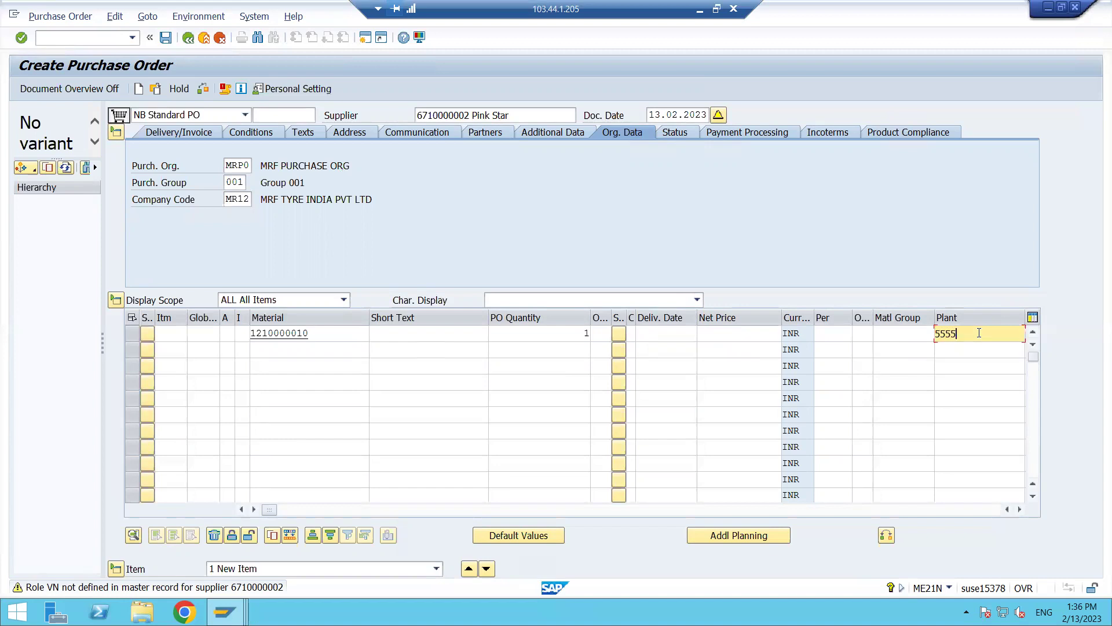
{"action": "key", "text": "Return"}
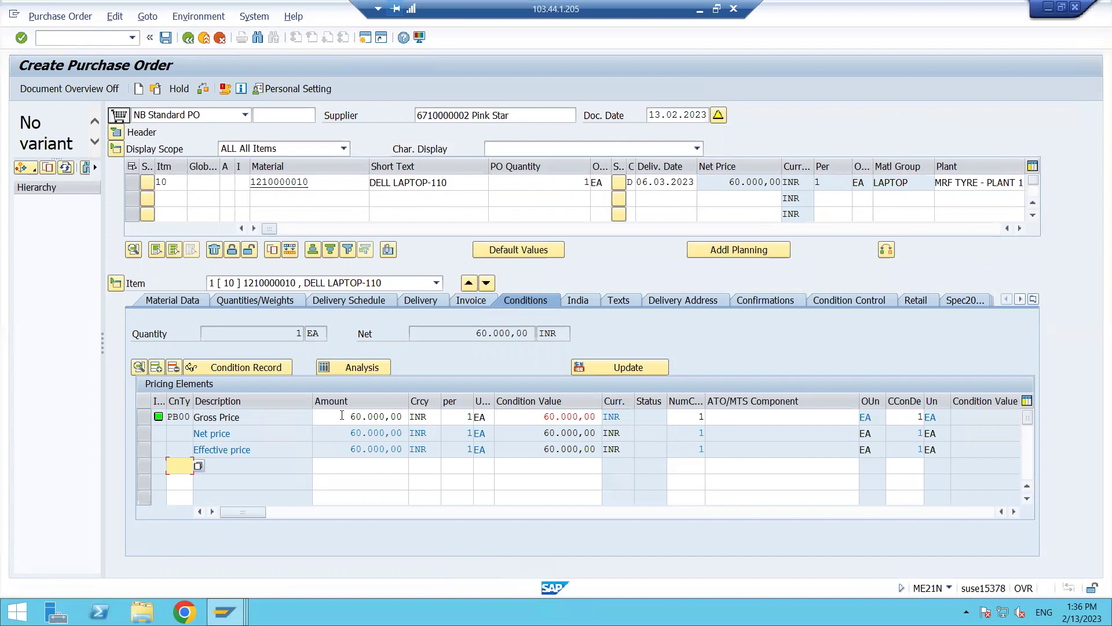
- Set the PO quantity of the DELL LAPTOP-110 item to 2 and recalculate its conditions
{"action": "left_click", "coordinate": [589, 181]}
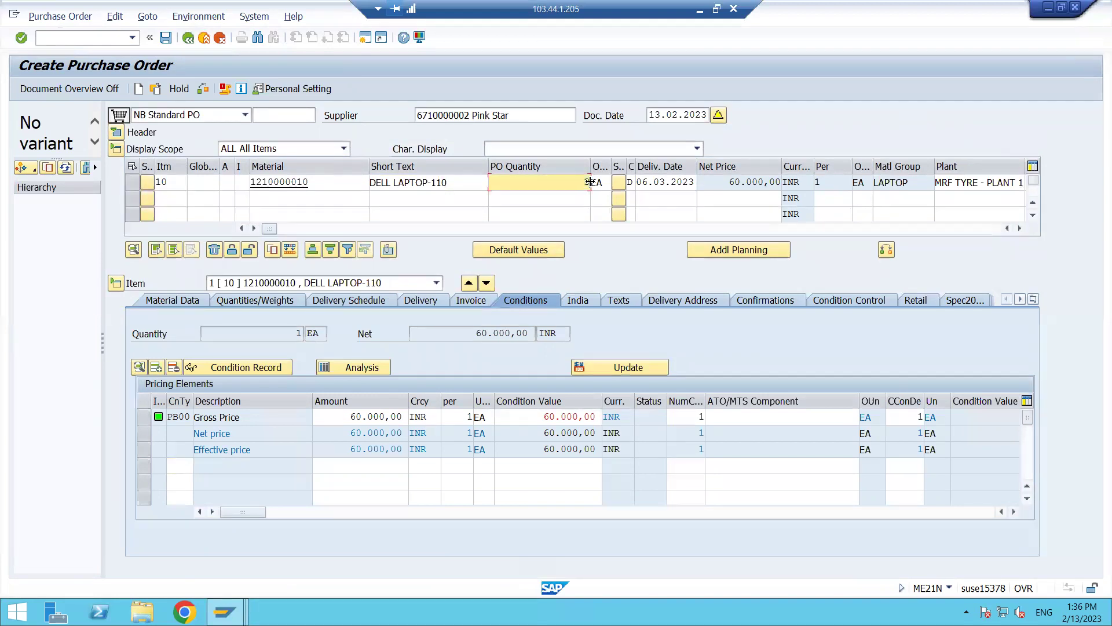
{"action": "left_click", "coordinate": [589, 181]}
{"action": "left_click", "coordinate": [586, 243]}
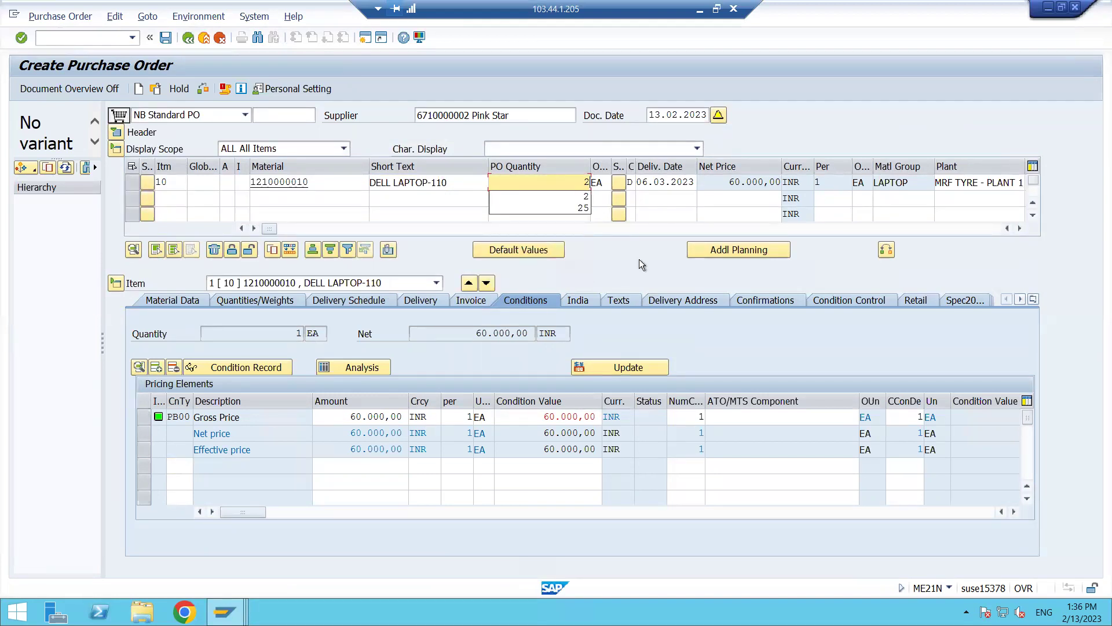
{"action": "key", "text": "Return"}
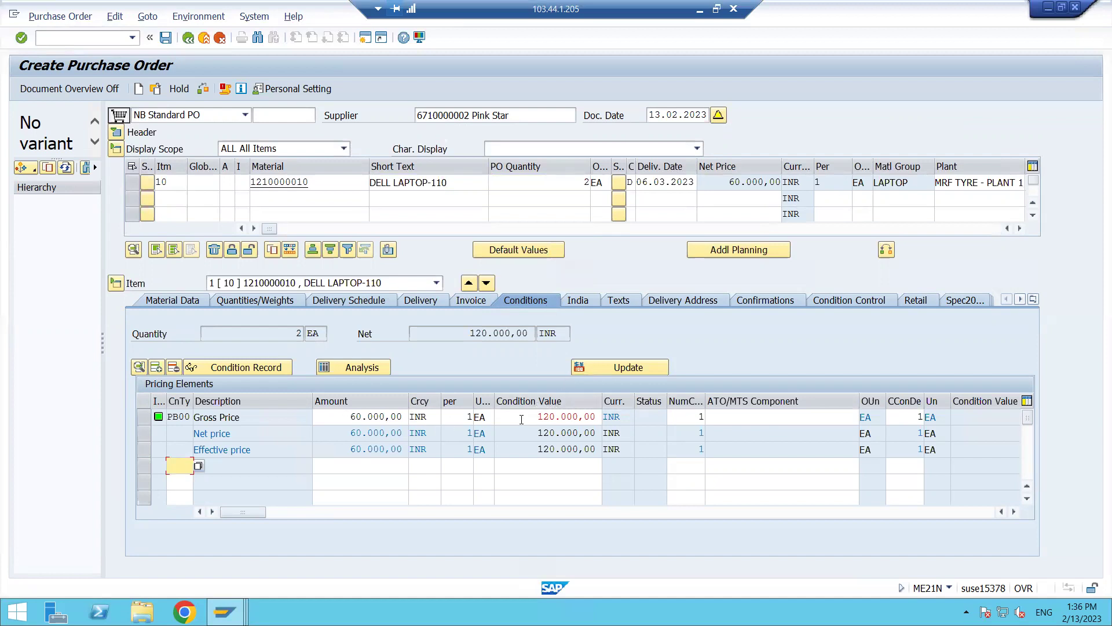
- Check the condition value of gross price PB00 in the item's pricing elements
{"action": "left_click_drag", "start_coordinate": [535, 417], "coordinate": [605, 413]}
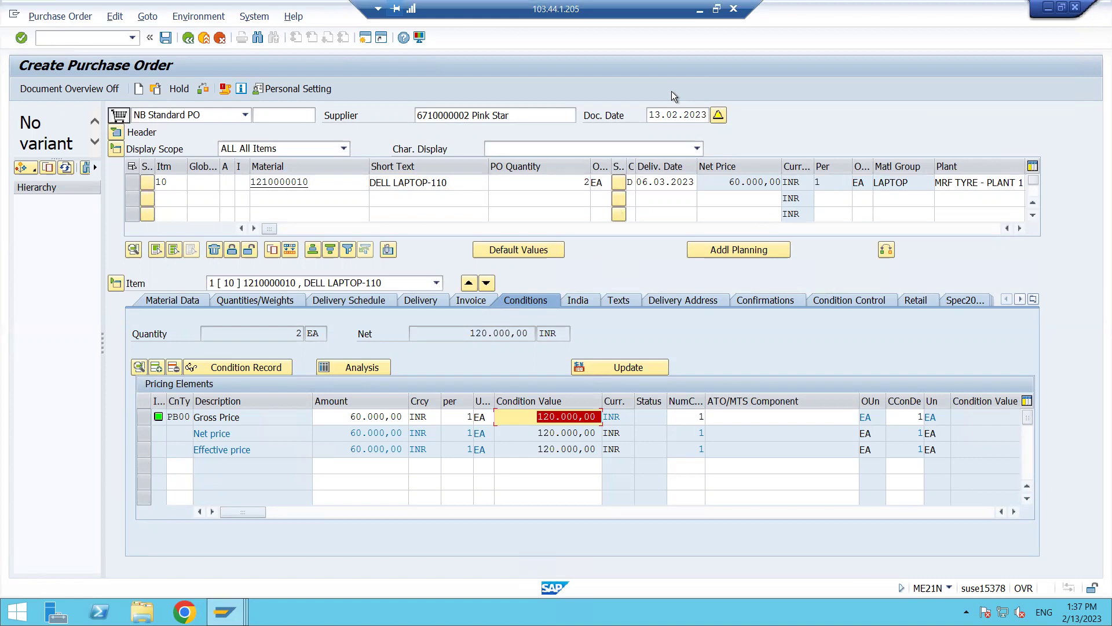
{"action": "key", "text": "alt+p"}
{"action": "key", "text": "Escape"}
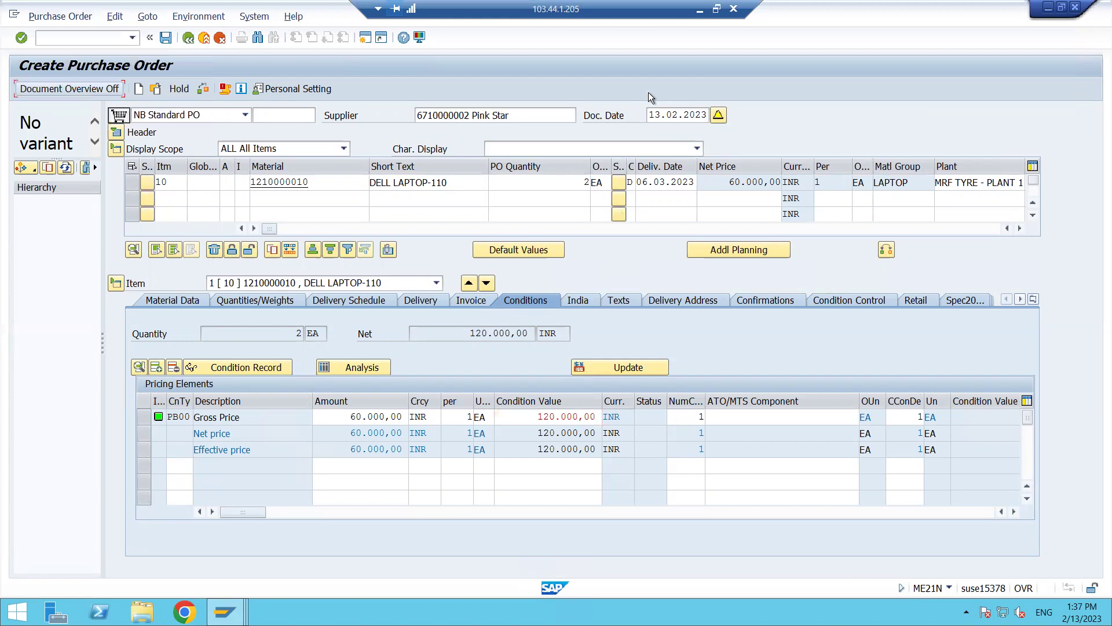